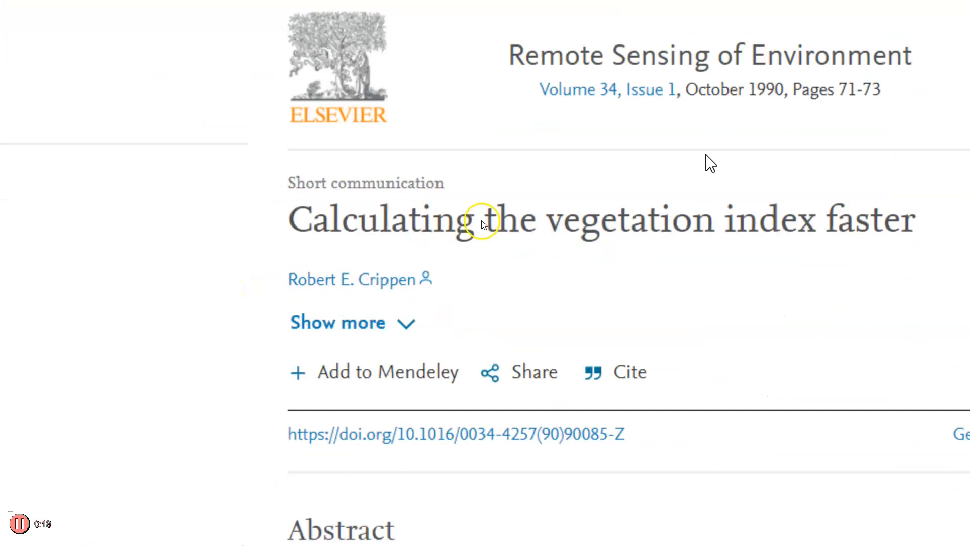
- Read the abstract and introduction of the paper "Calculating the Vegetation Index Faster" in its Sci-Hub copy
{"action": "left_click", "coordinate": [659, 71]}
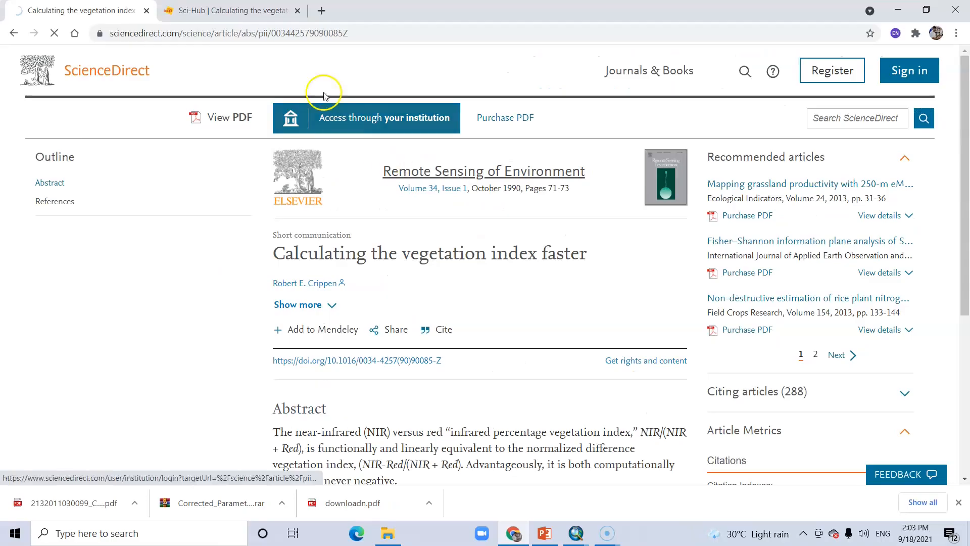
{"action": "left_click", "coordinate": [230, 10]}
{"action": "scroll", "coordinate": [474, 341], "scroll_direction": "down", "scroll_amount": 2}
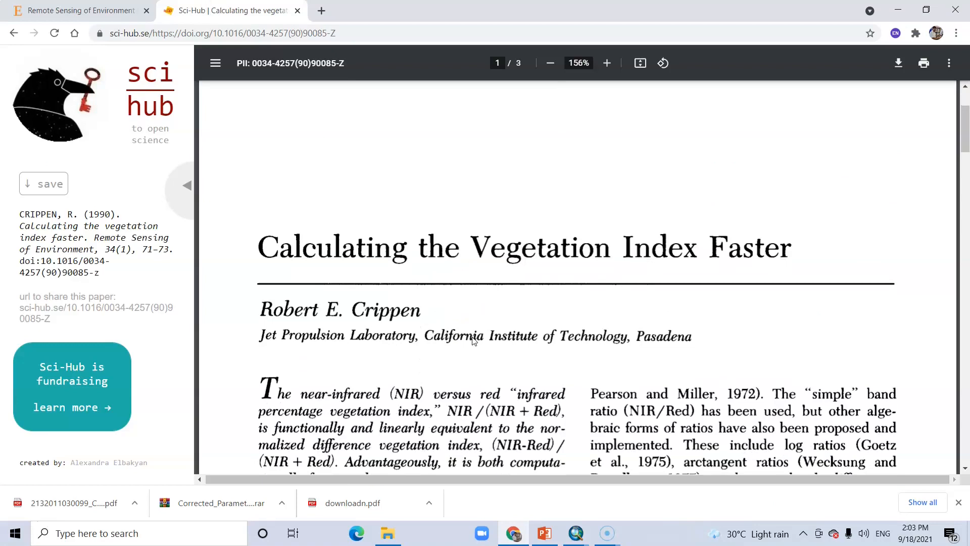
{"action": "scroll", "coordinate": [474, 341], "scroll_direction": "down", "scroll_amount": 1}
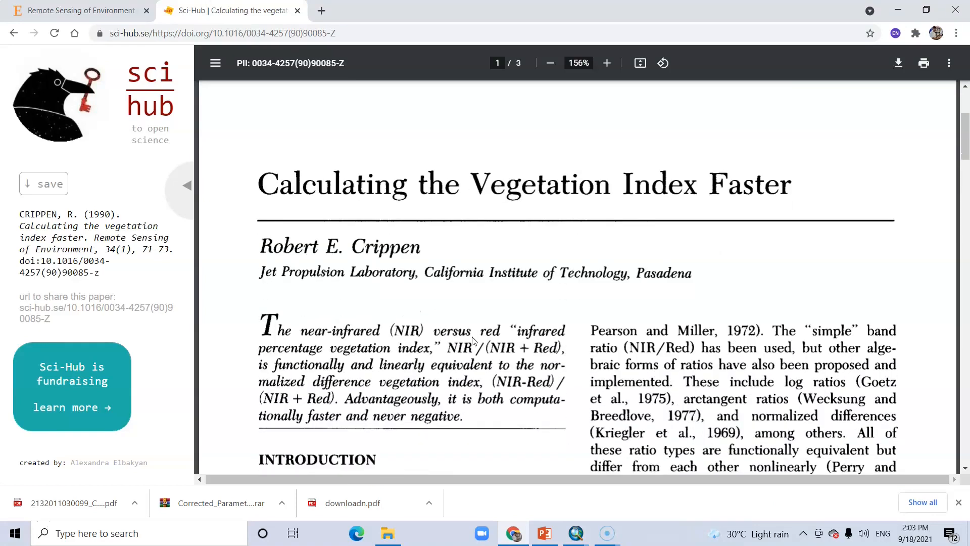
{"action": "scroll", "coordinate": [474, 341], "scroll_direction": "down", "scroll_amount": 2}
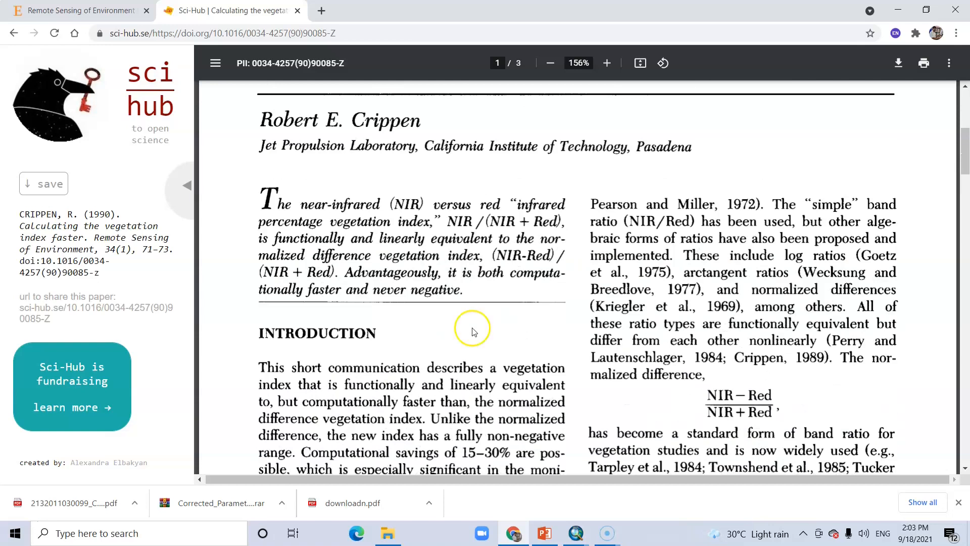
{"action": "scroll", "coordinate": [473, 330], "scroll_direction": "up", "scroll_amount": 2}
{"action": "left_click_drag", "start_coordinate": [258, 187], "coordinate": [765, 173]}
{"action": "left_click", "coordinate": [488, 305]}
{"action": "scroll", "coordinate": [488, 305], "scroll_direction": "down", "scroll_amount": 3}
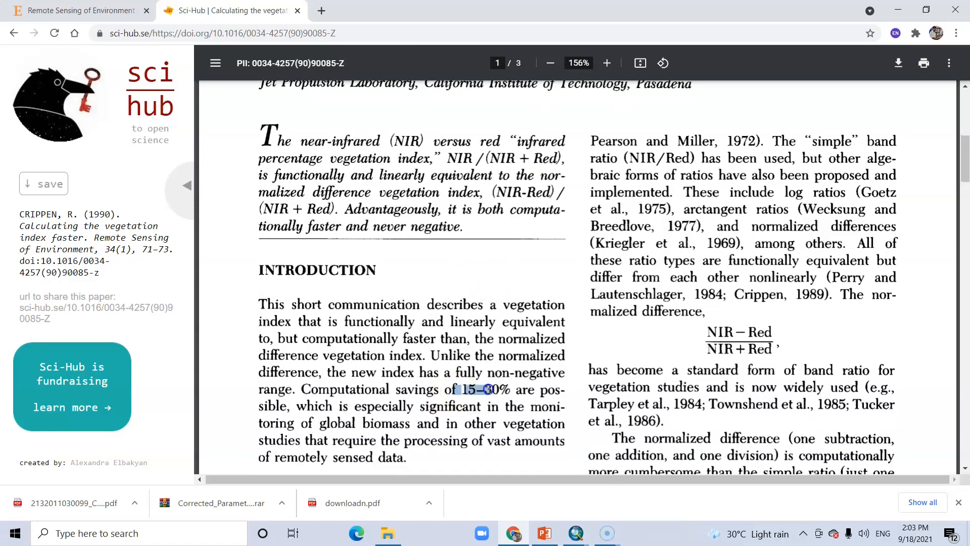
{"action": "left_click", "coordinate": [474, 411]}
- Examine the paper's faster index formula NIR / (NIR + Red), its value range, and Figure 1 relating it to NDVI
{"action": "scroll", "coordinate": [475, 411], "scroll_direction": "down", "scroll_amount": 20}
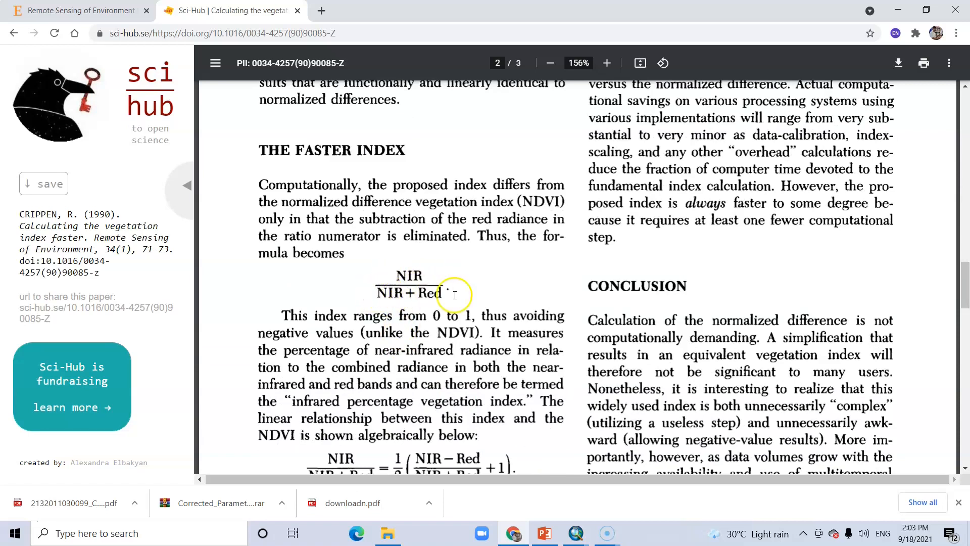
{"action": "left_click_drag", "start_coordinate": [411, 318], "coordinate": [370, 346]}
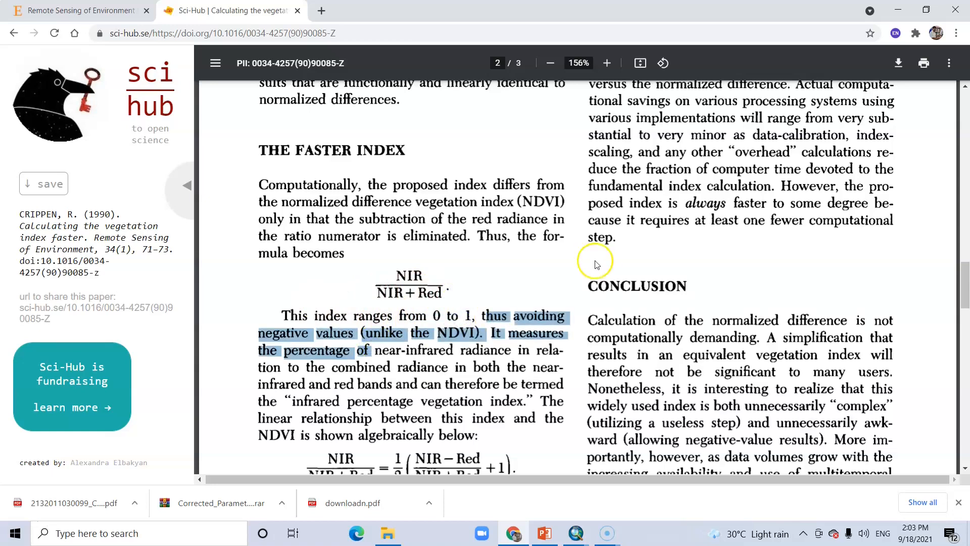
{"action": "left_click", "coordinate": [629, 246]}
{"action": "scroll", "coordinate": [781, 298], "scroll_direction": "up", "scroll_amount": 6}
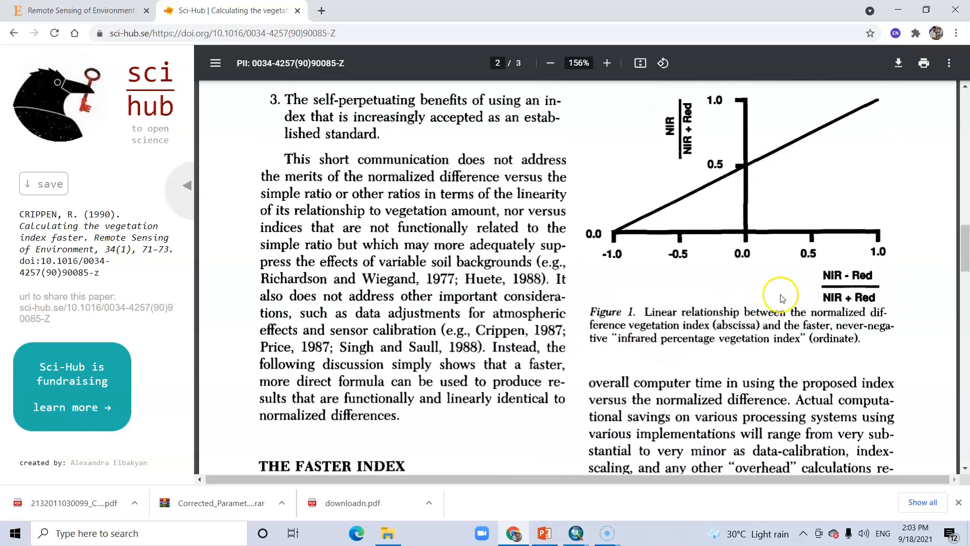
{"action": "scroll", "coordinate": [781, 298], "scroll_direction": "up", "scroll_amount": 1}
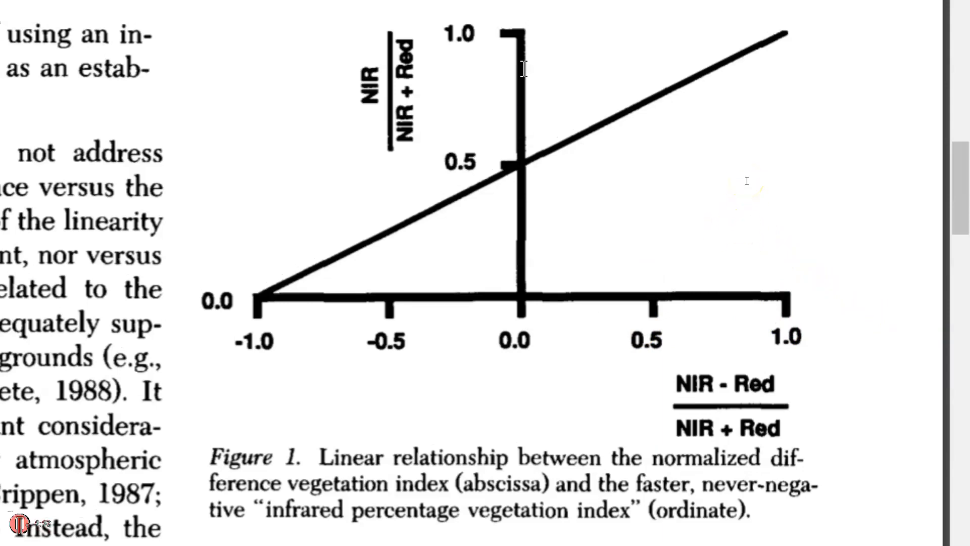
{"action": "key", "text": "super+Escape"}
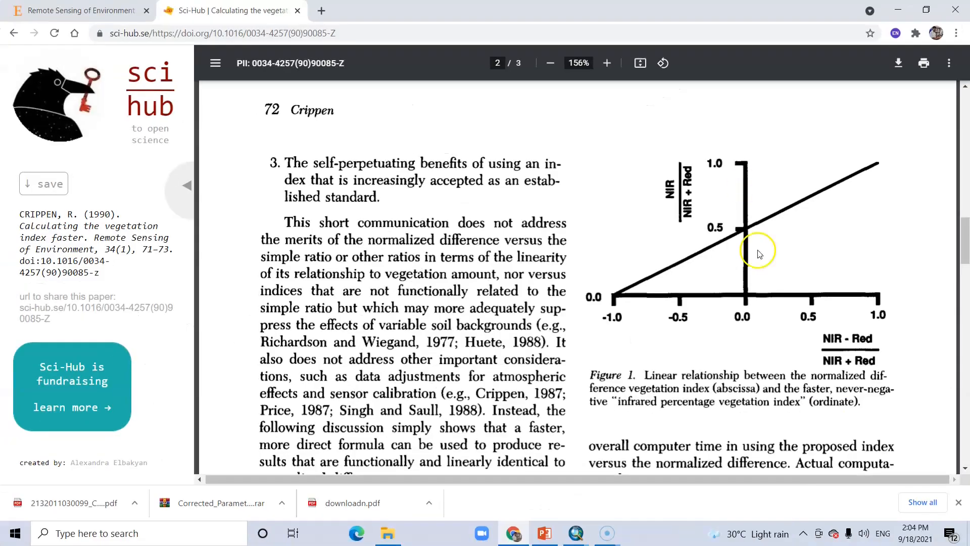
- Switch to the Landsat_21_03_2014 ArcMap project and hide the TDVI_2014, MSAVI_2014 and SAVI_2014 layers
{"action": "left_click", "coordinate": [579, 539]}
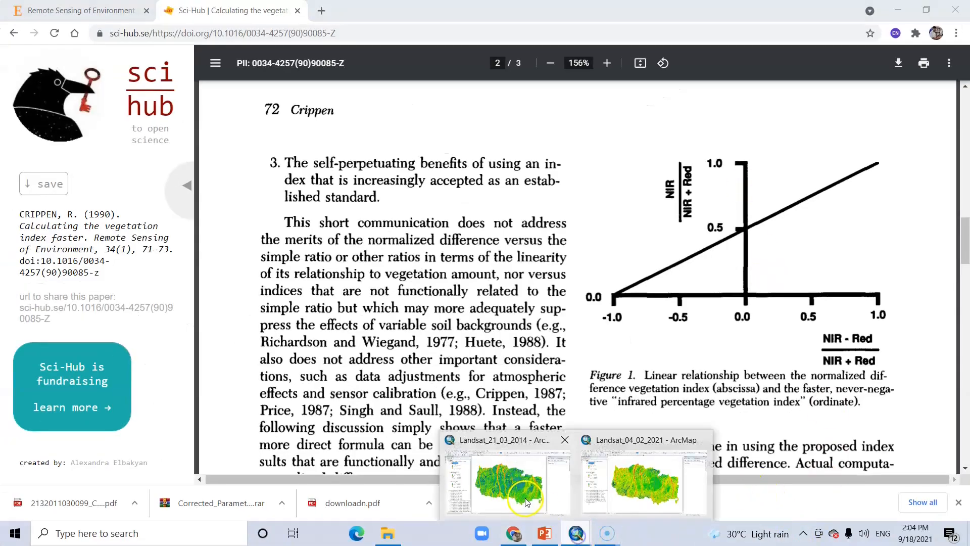
{"action": "left_click", "coordinate": [643, 466]}
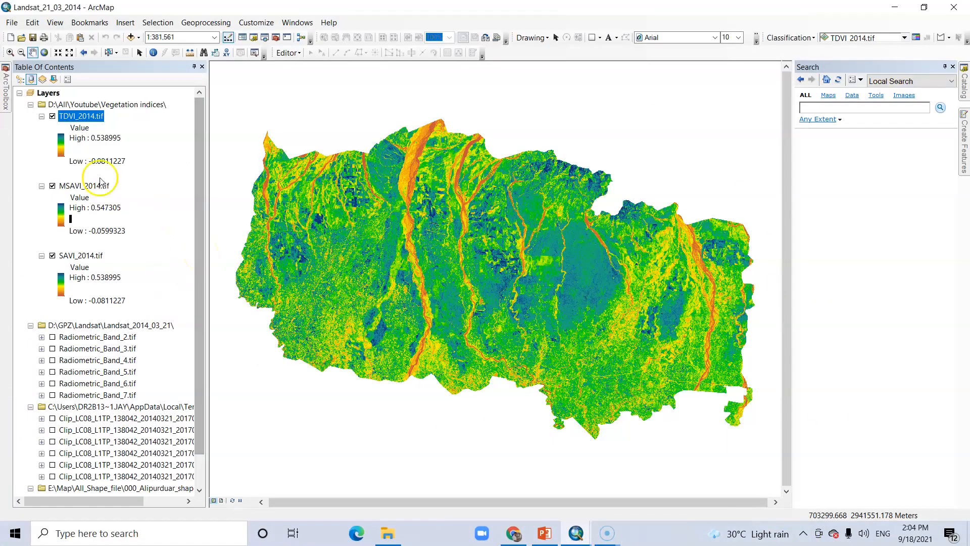
{"action": "left_click", "coordinate": [52, 116]}
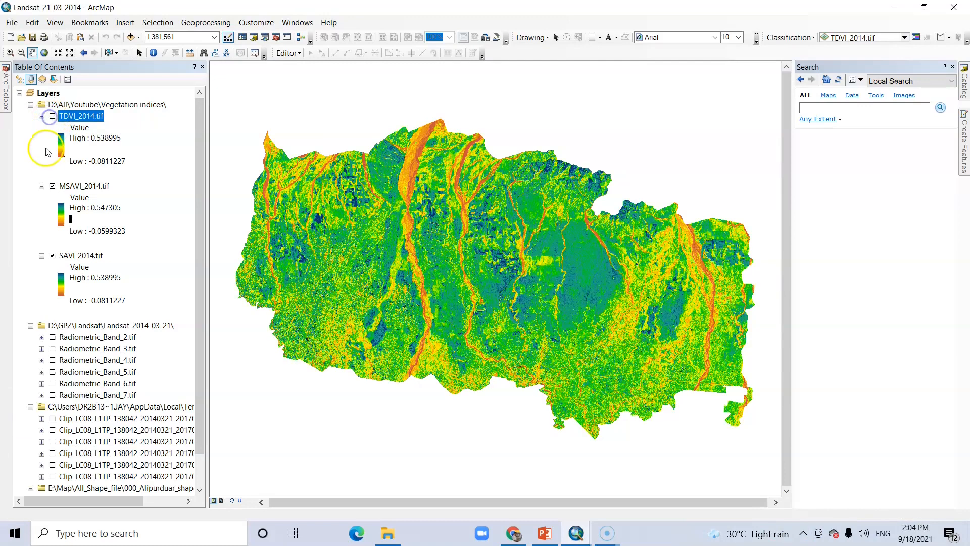
{"action": "left_click", "coordinate": [53, 186]}
{"action": "left_click", "coordinate": [52, 255]}
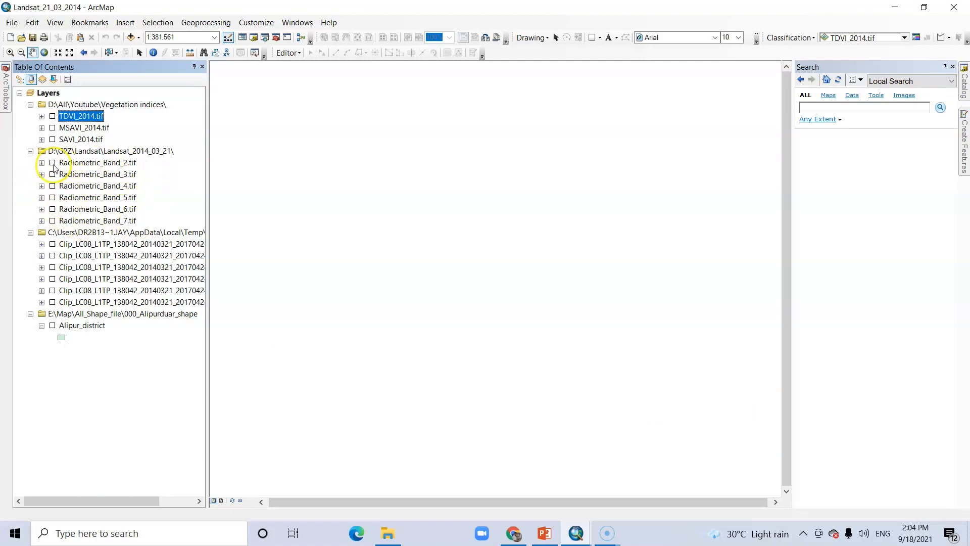
- Preview the radiometric bands in the map and leave only Radiometric_Band_4.tif and Radiometric_Band_5.tif visible
{"action": "left_click", "coordinate": [53, 163]}
{"action": "left_click", "coordinate": [53, 162]}
{"action": "left_click", "coordinate": [52, 174]}
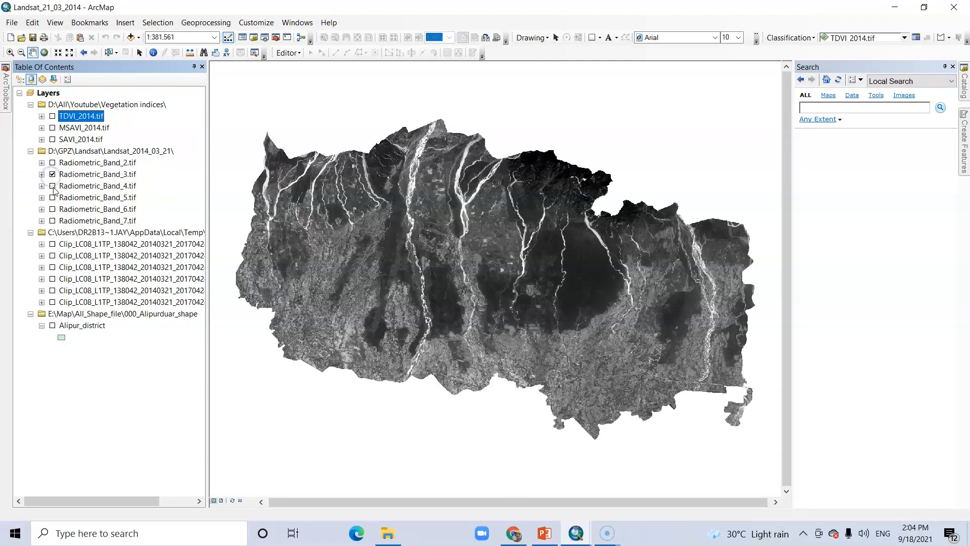
{"action": "left_click", "coordinate": [53, 197]}
{"action": "left_click", "coordinate": [53, 175]}
{"action": "left_click", "coordinate": [52, 186]}
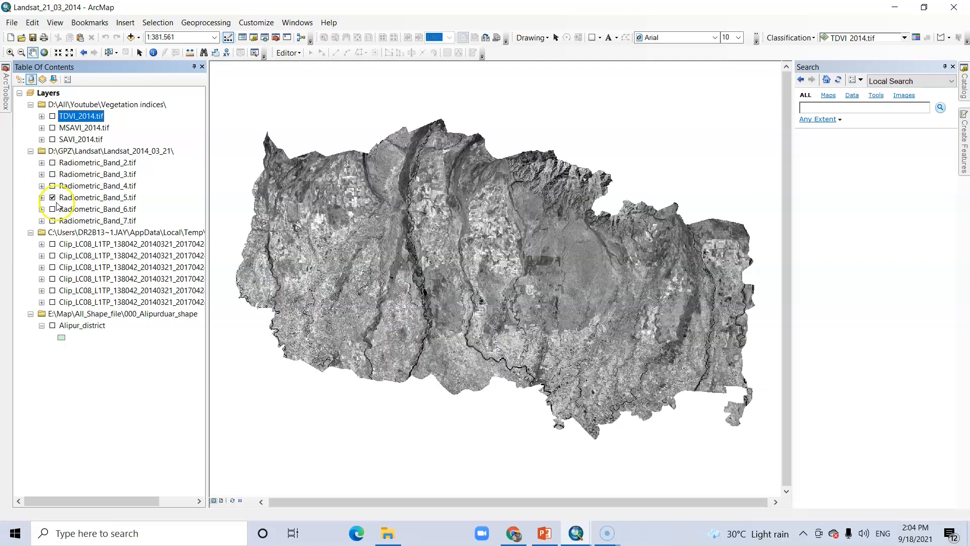
{"action": "left_click", "coordinate": [52, 186]}
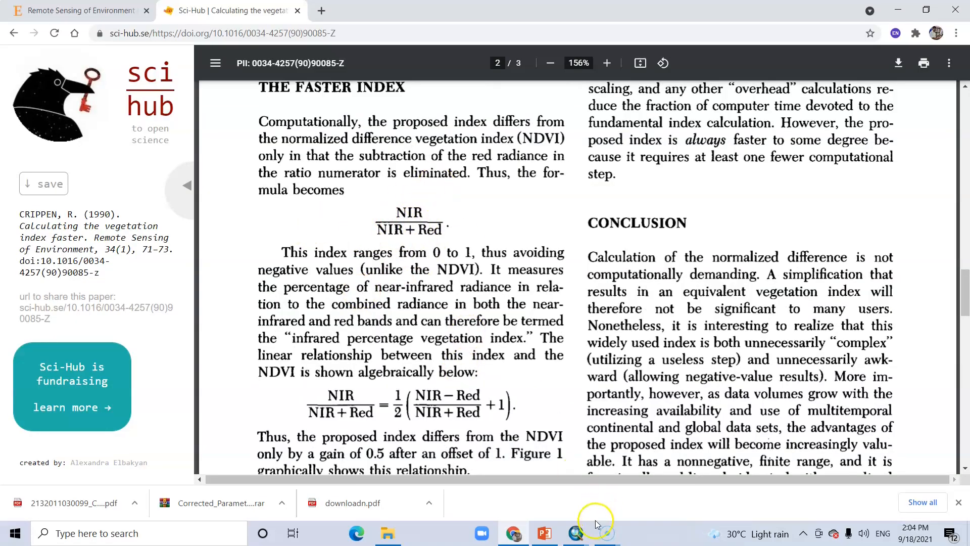
- Return to the Landsat_21_03_2014 ArcMap project and open the Raster Calculator from the Map Algebra tools
{"action": "mouse_move", "coordinate": [576, 532]}
{"action": "left_click", "coordinate": [515, 489]}
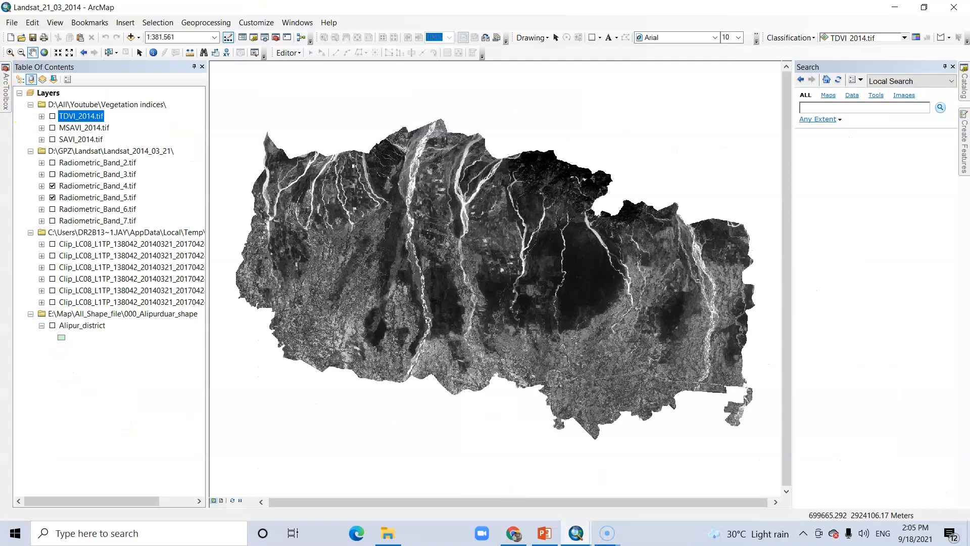
{"action": "left_click", "coordinate": [5, 97]}
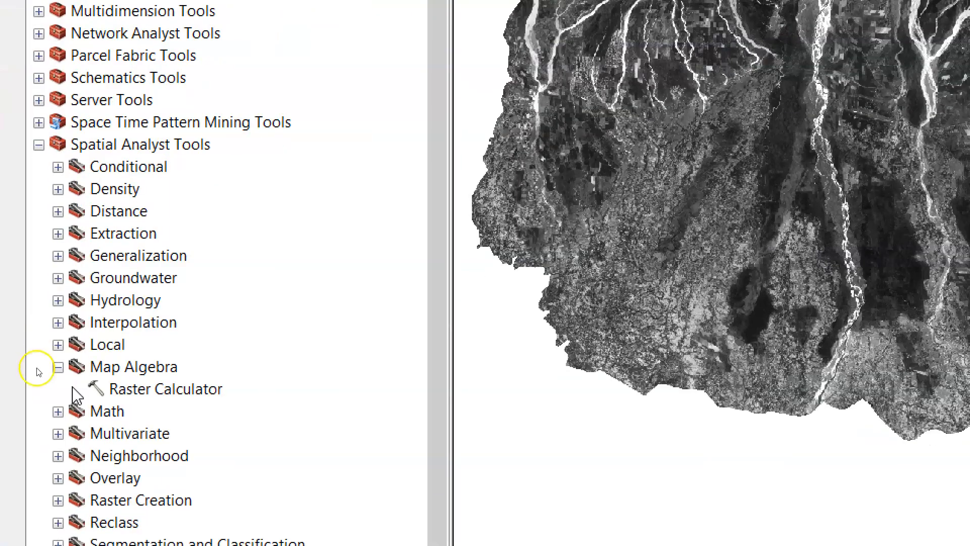
{"action": "left_click", "coordinate": [170, 395]}
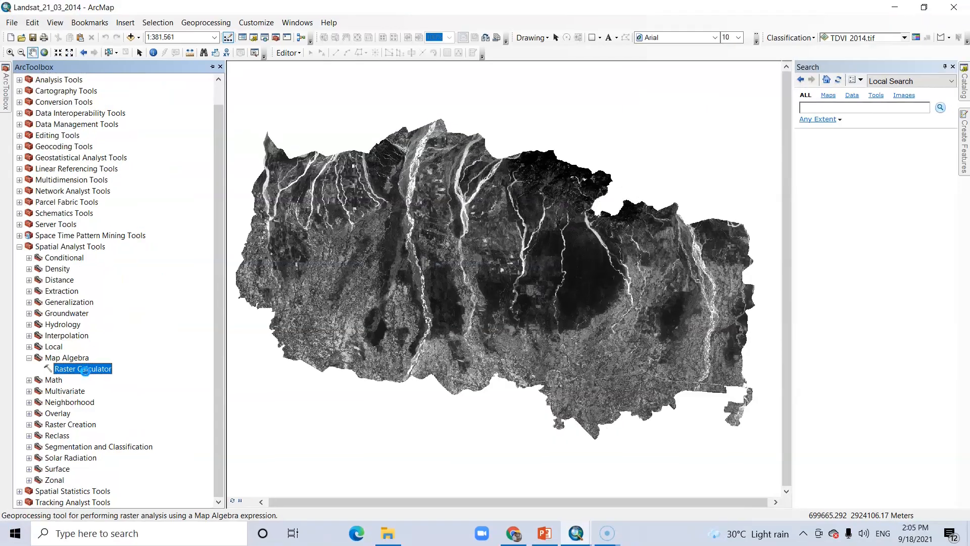
{"action": "double_click", "coordinate": [85, 370]}
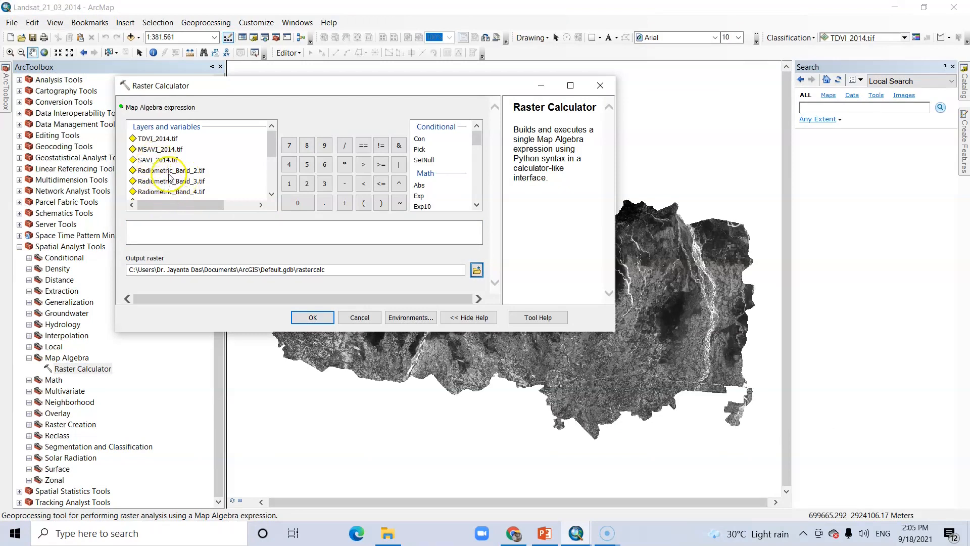
- Build the map algebra expression "Radiometric_Band_5.tif" / ("Radiometric_Band_5.tif" + "Radiometric_Band_4.tif")
{"action": "scroll", "coordinate": [170, 178], "scroll_direction": "down", "scroll_amount": 2}
{"action": "scroll", "coordinate": [170, 173], "scroll_direction": "up", "scroll_amount": 1}
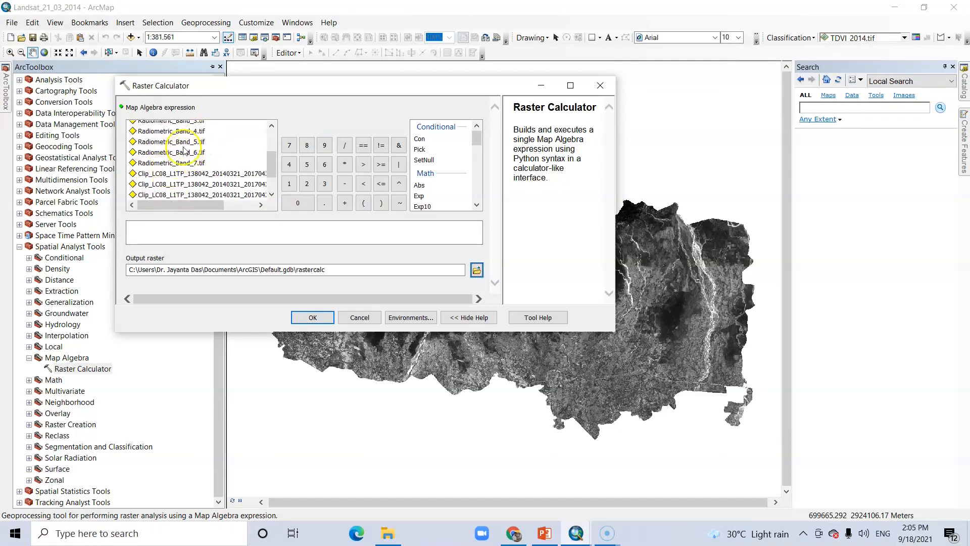
{"action": "double_click", "coordinate": [184, 145]}
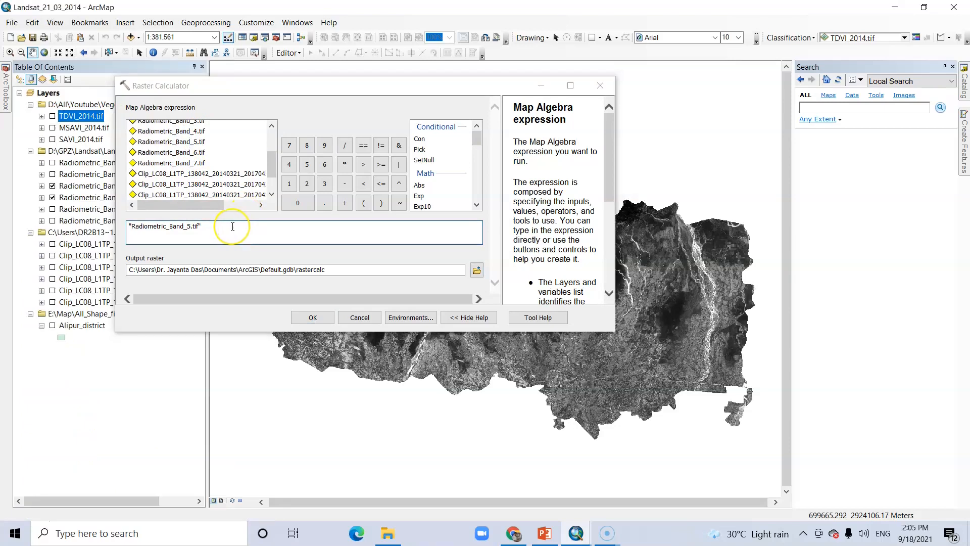
{"action": "left_click", "coordinate": [232, 227]}
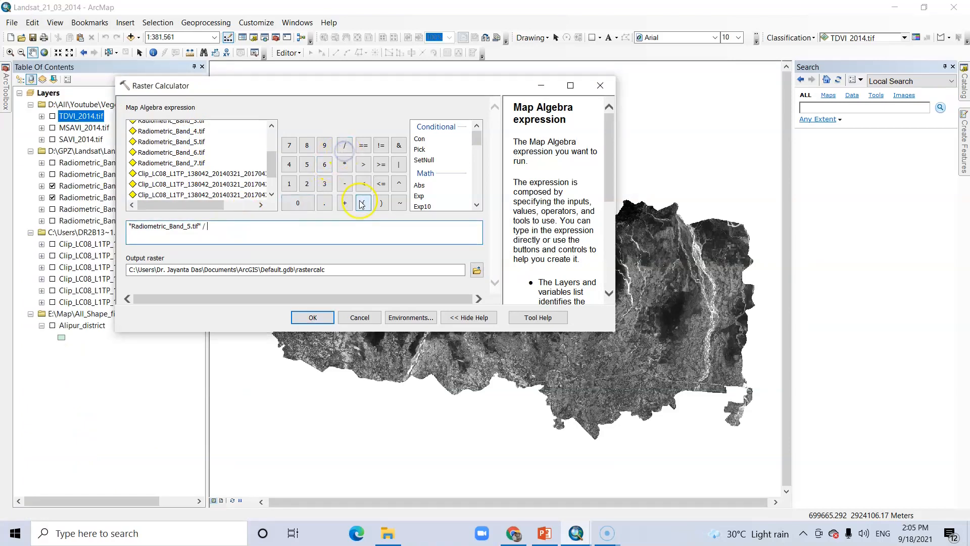
{"action": "double_click", "coordinate": [192, 142]}
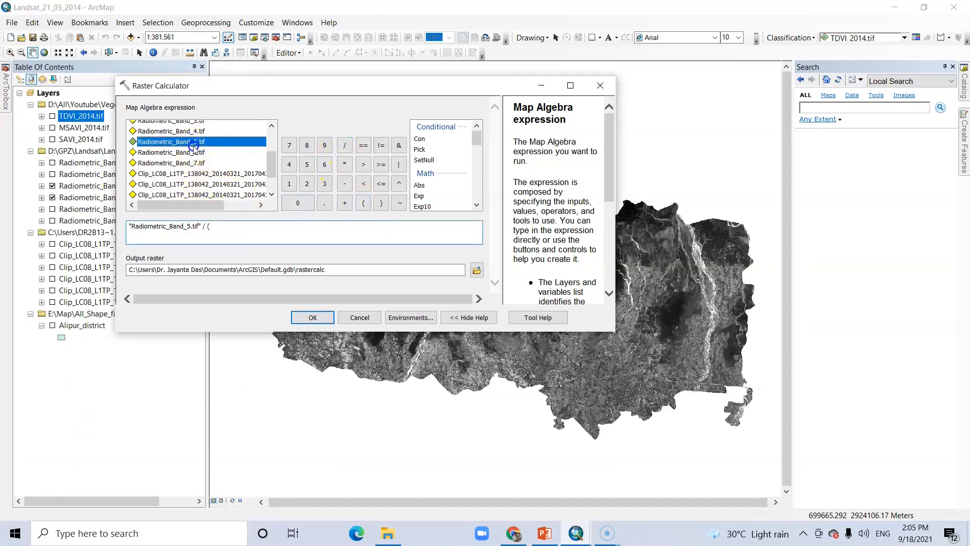
{"action": "left_click", "coordinate": [345, 204]}
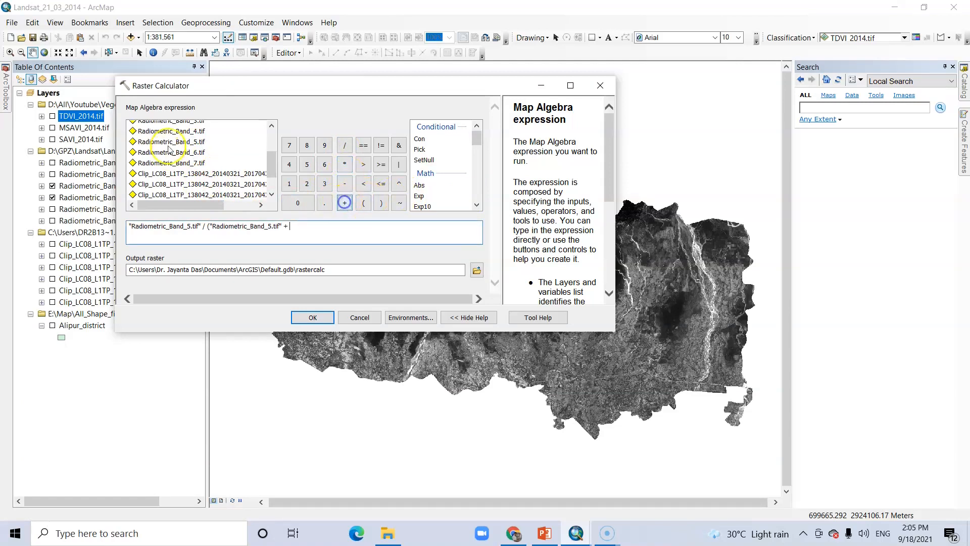
{"action": "left_click", "coordinate": [194, 134]}
{"action": "double_click", "coordinate": [195, 133]}
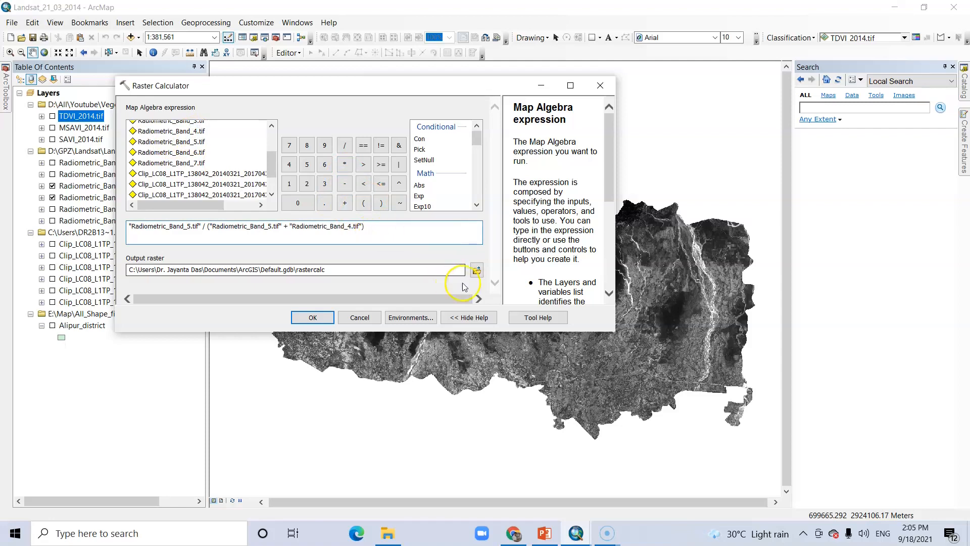
- Set the output raster to IPVI_2014.tif in D:\All\Youtube\Vegetation indices and run the calculation
{"action": "left_click", "coordinate": [477, 271]}
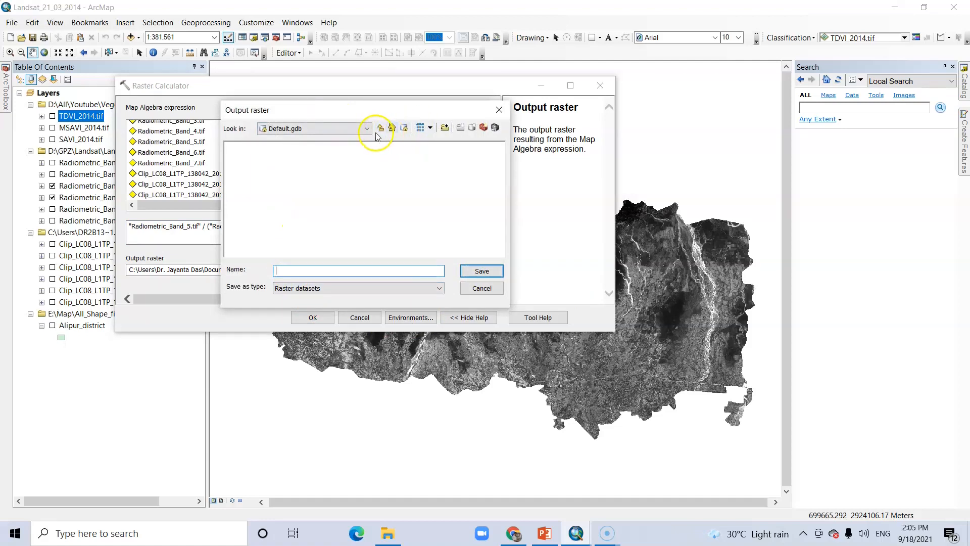
{"action": "left_click", "coordinate": [368, 128]}
{"action": "scroll", "coordinate": [342, 217], "scroll_direction": "up", "scroll_amount": 5}
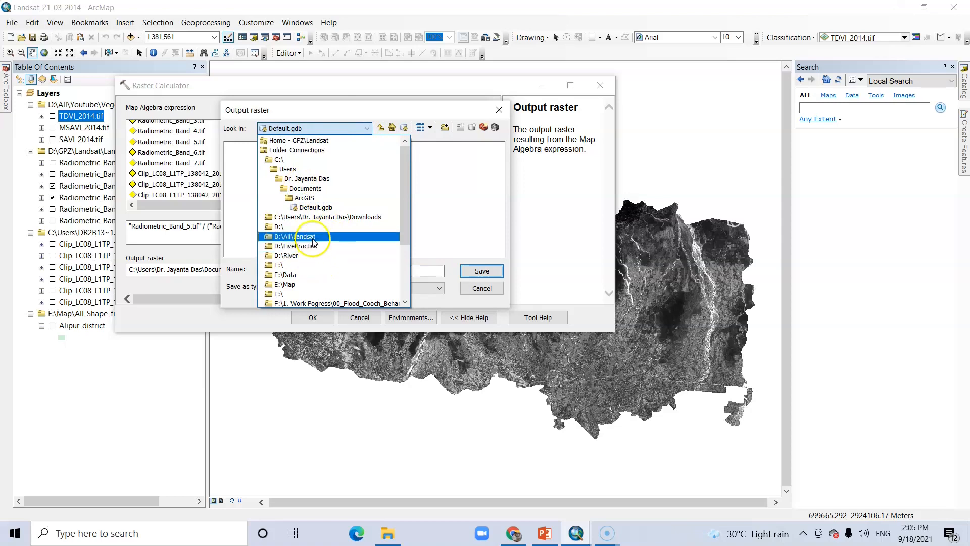
{"action": "left_click", "coordinate": [286, 227]}
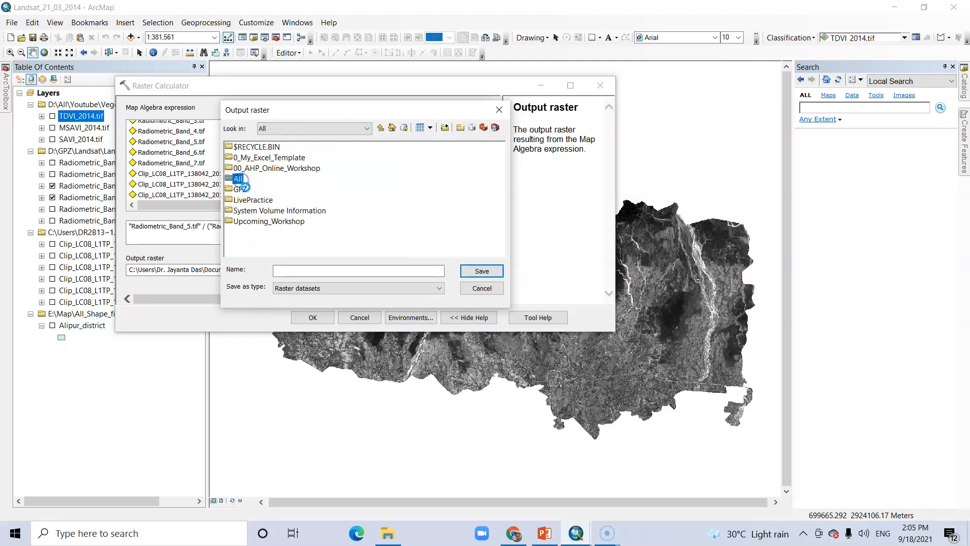
{"action": "double_click", "coordinate": [240, 180]}
{"action": "double_click", "coordinate": [414, 201]}
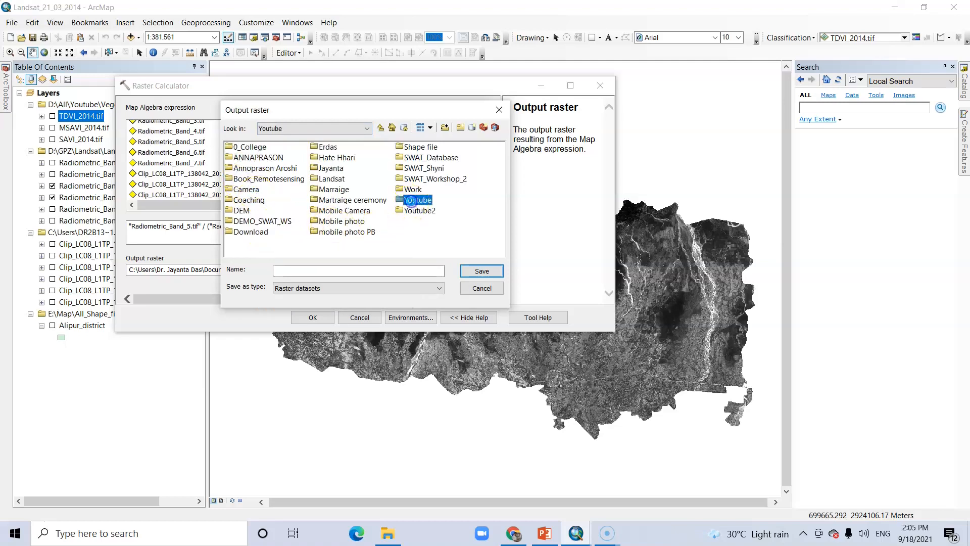
{"action": "double_click", "coordinate": [373, 218]}
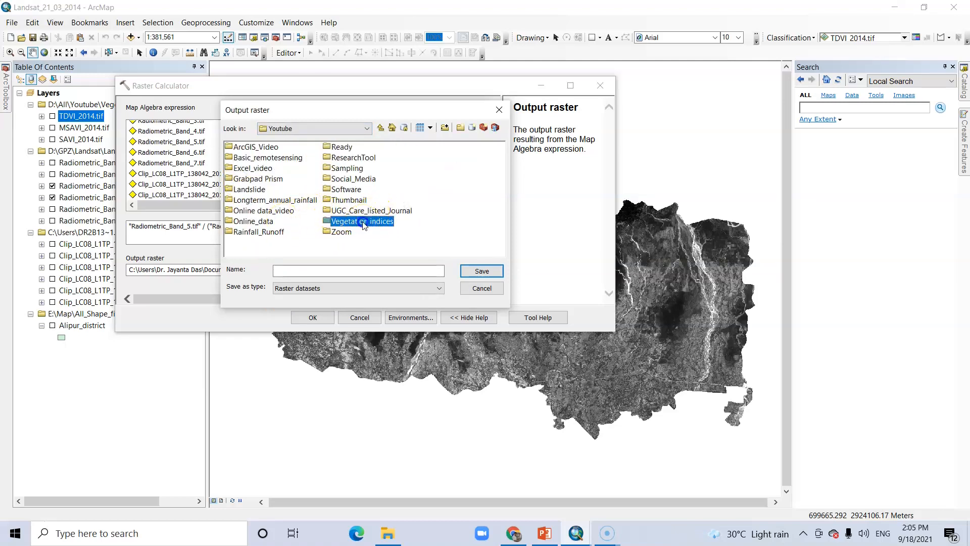
{"action": "left_click", "coordinate": [296, 271]}
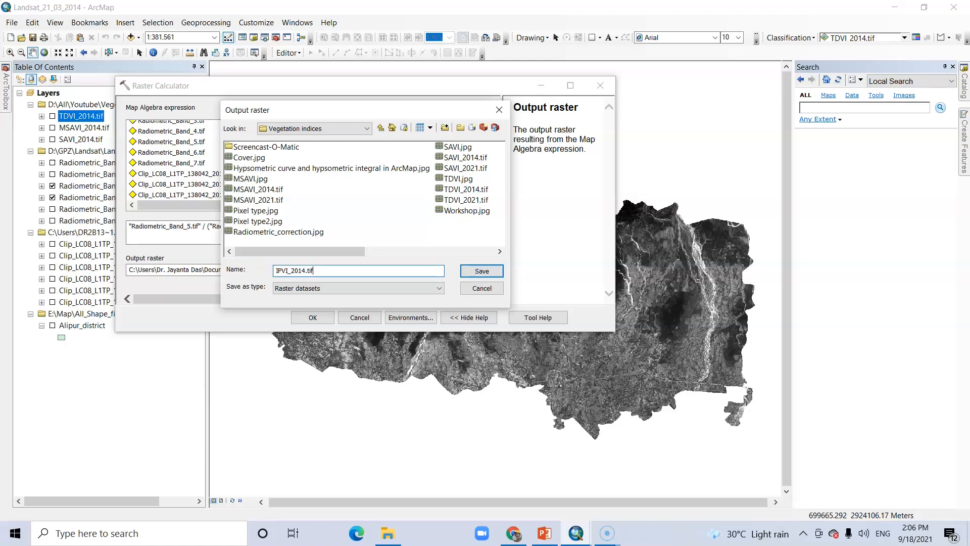
{"action": "left_click", "coordinate": [481, 272]}
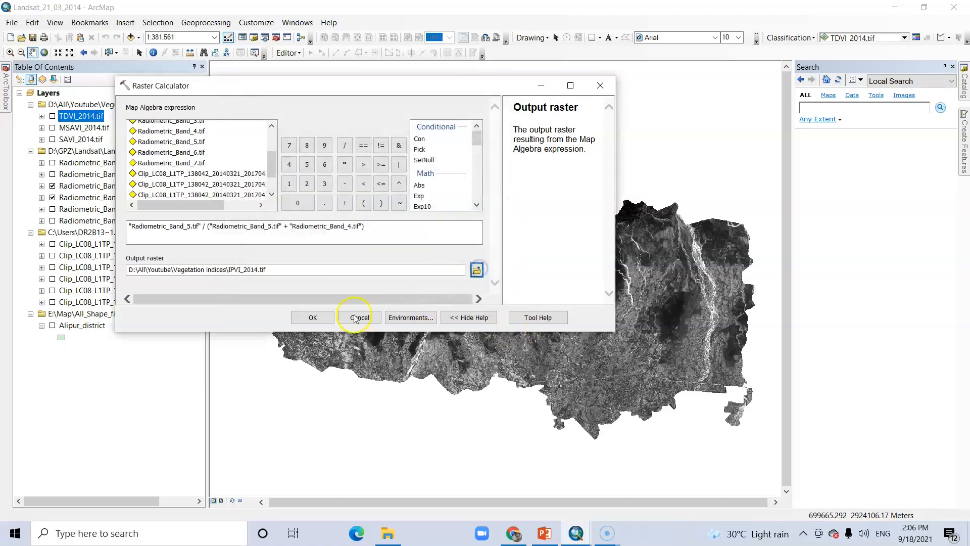
{"action": "left_click", "coordinate": [299, 317]}
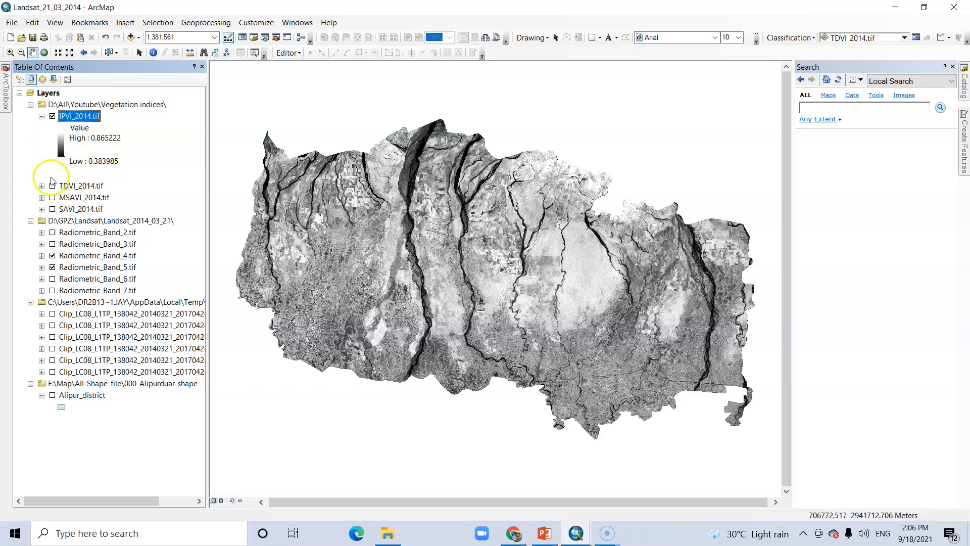
- Expand the legends of TDVI_2014.tif, MSAVI_2014.tif and SAVI_2014.tif to compare their value ranges with IPVI_2014.tif
{"action": "left_click", "coordinate": [41, 186]}
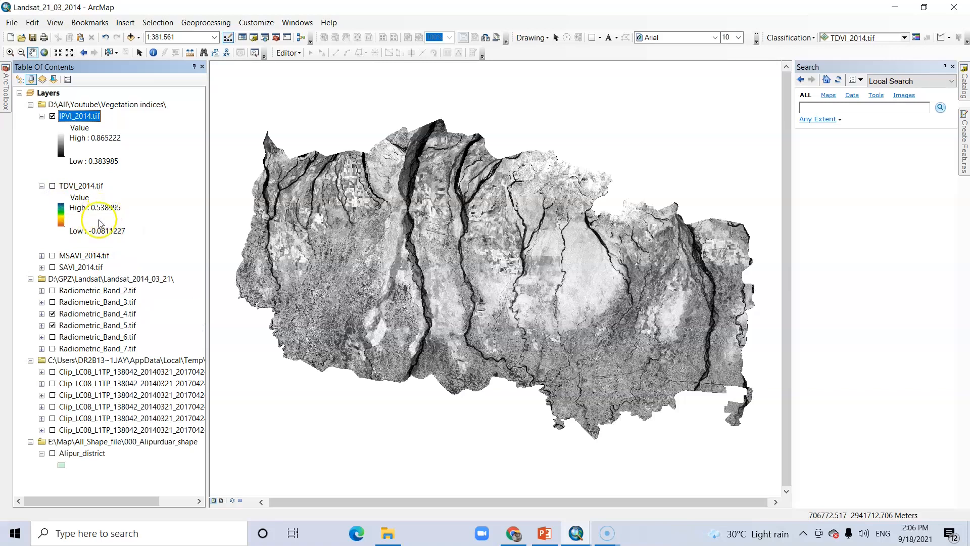
{"action": "left_click", "coordinate": [41, 256]}
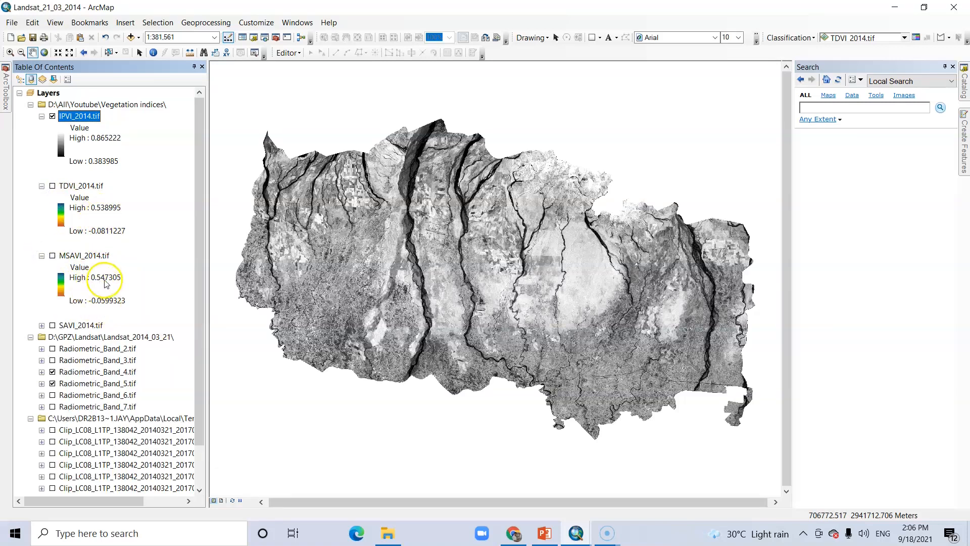
{"action": "left_click", "coordinate": [41, 326]}
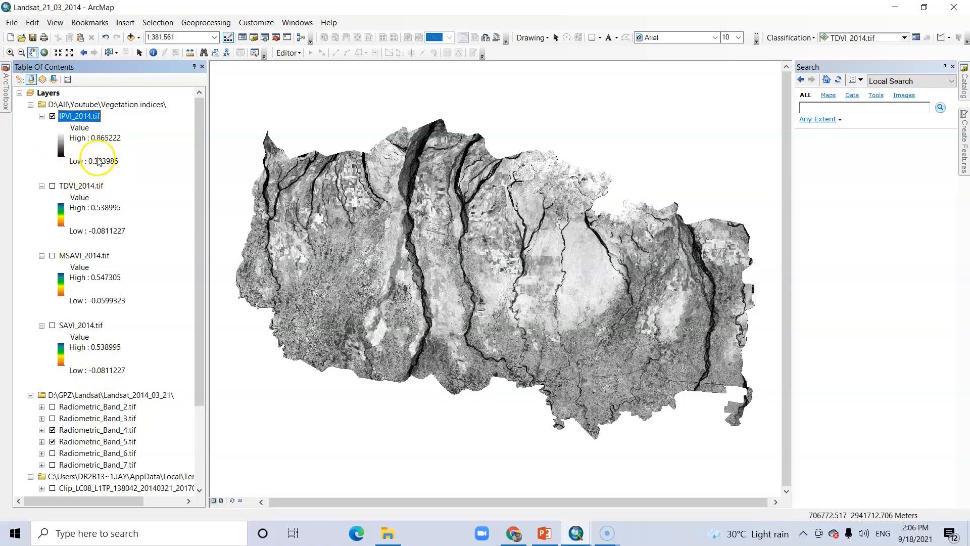
- Switch to the Landsat_04_02_2021 ArcMap project, hide SAVI_2021.tif and open the Raster Calculator from the Map Algebra tools
{"action": "left_click", "coordinate": [576, 533]}
{"action": "left_click", "coordinate": [650, 510]}
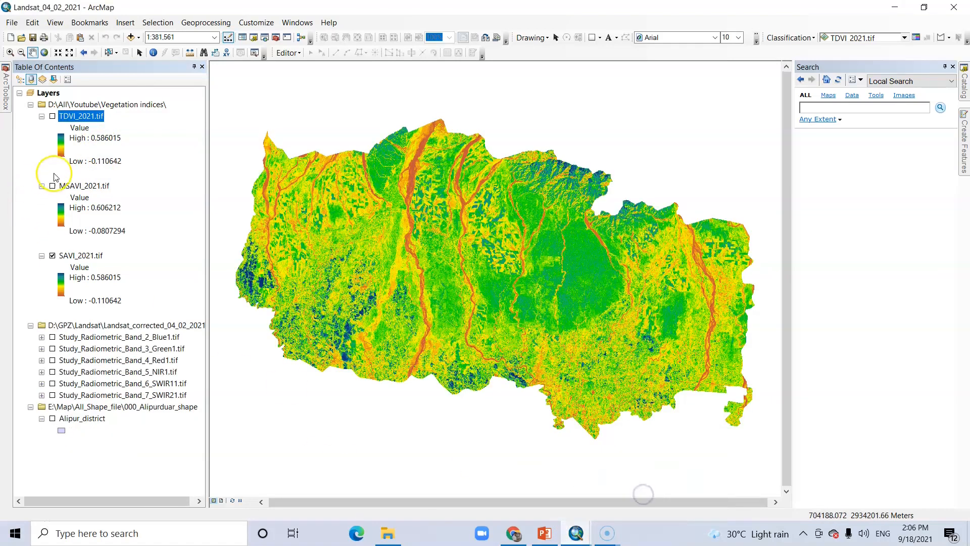
{"action": "left_click", "coordinate": [52, 255]}
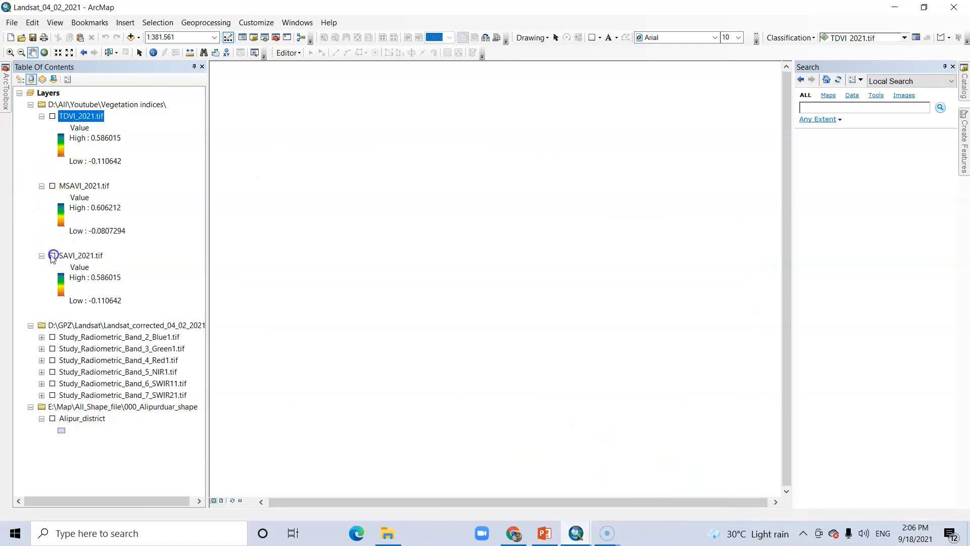
{"action": "left_click", "coordinate": [5, 101]}
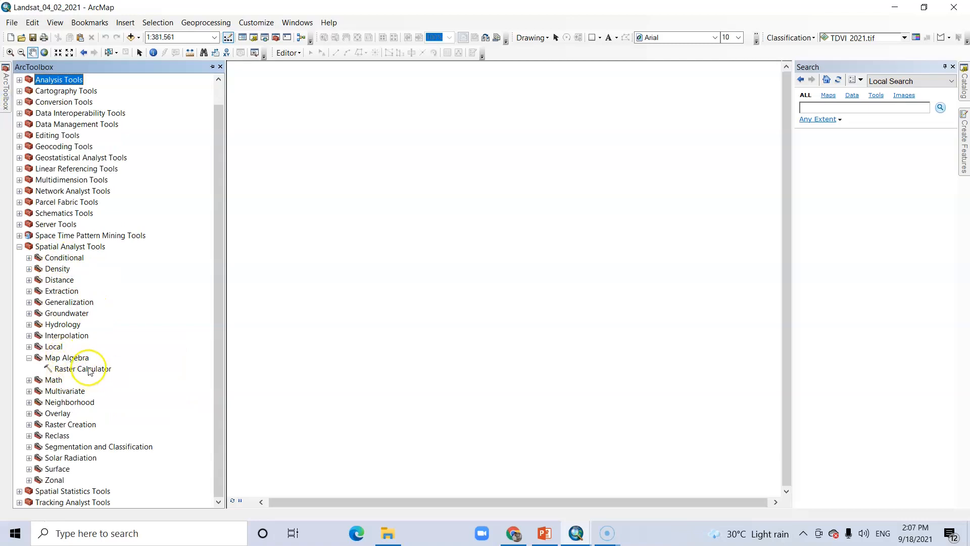
{"action": "left_click", "coordinate": [88, 368]}
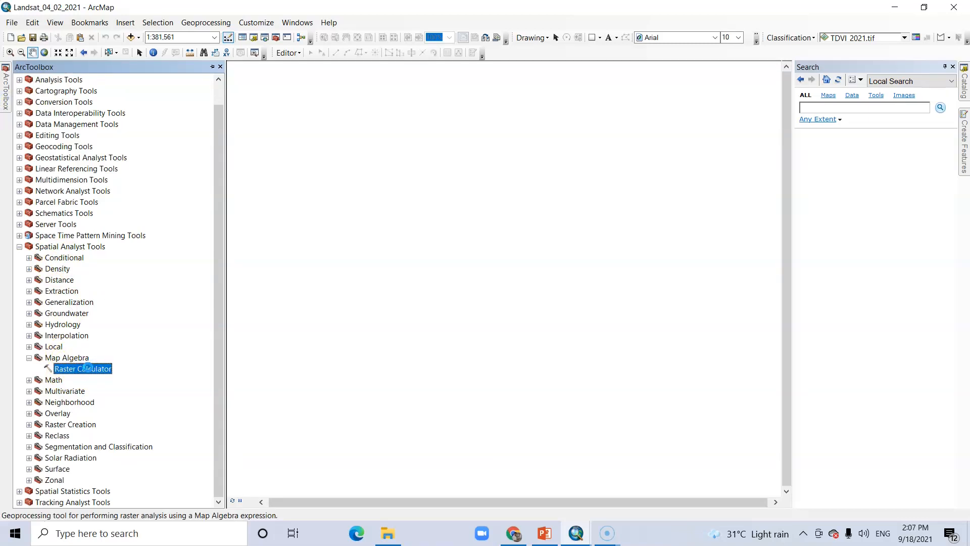
{"action": "double_click", "coordinate": [87, 368]}
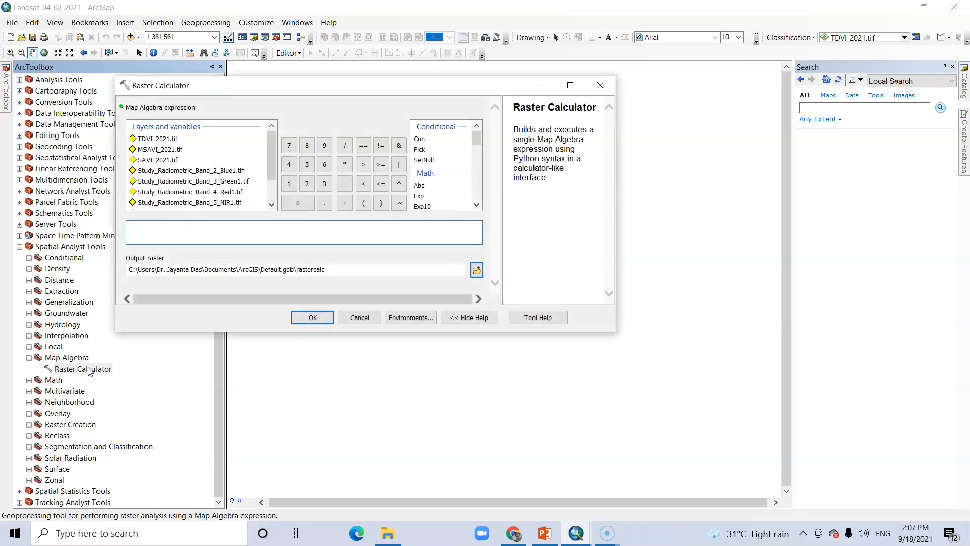
- Build the map algebra expression "Study_Radiometric_Band_5_NIR1.tif" / ("Study_Radiometric_Band_5_NIR1.tif"+"Study_Radiometric_Band_4_Red1.tif")
{"action": "double_click", "coordinate": [213, 204]}
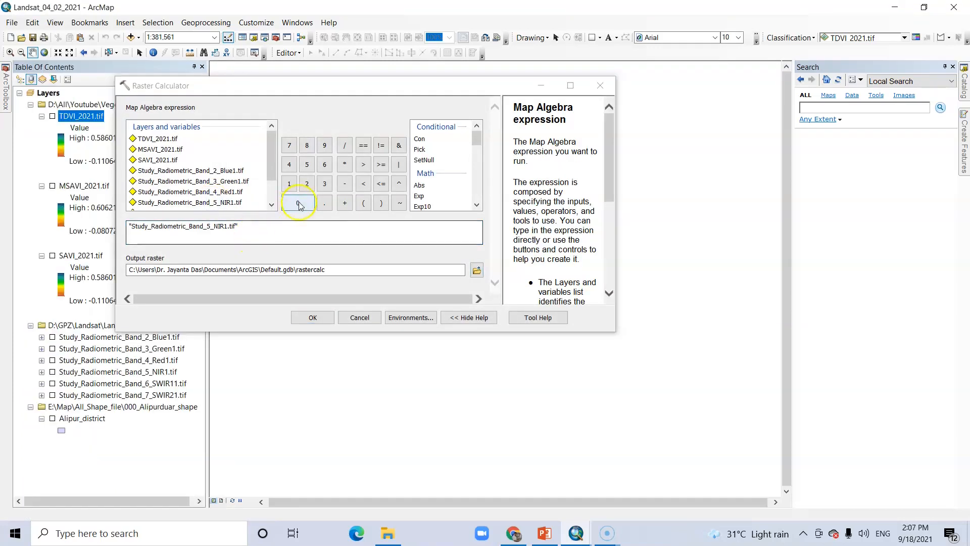
{"action": "left_click", "coordinate": [345, 146]}
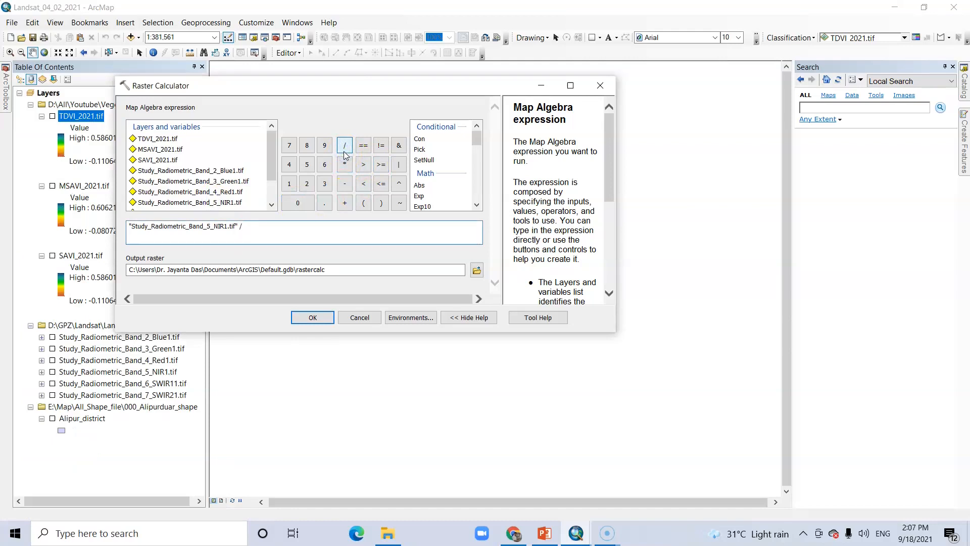
{"action": "type", "text": "("}
{"action": "double_click", "coordinate": [222, 203]}
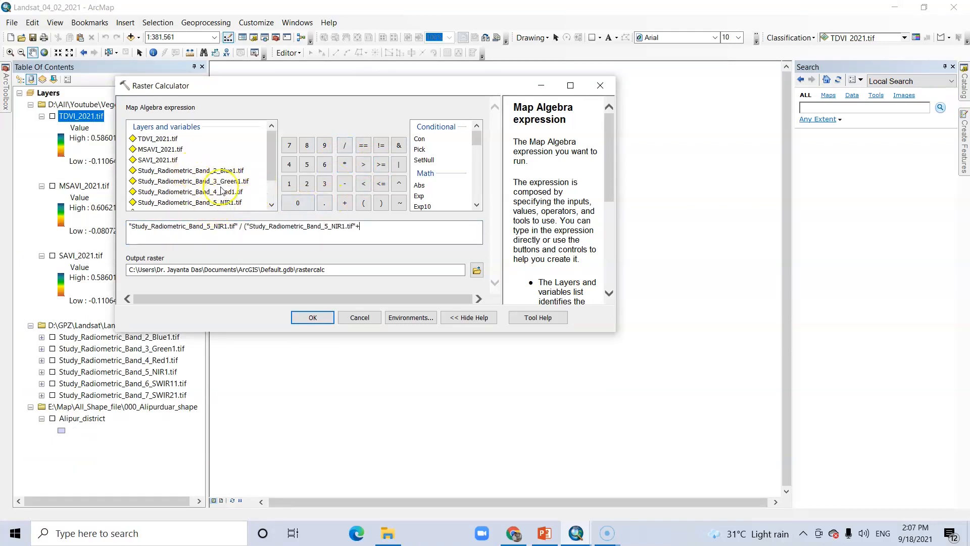
{"action": "double_click", "coordinate": [214, 192]}
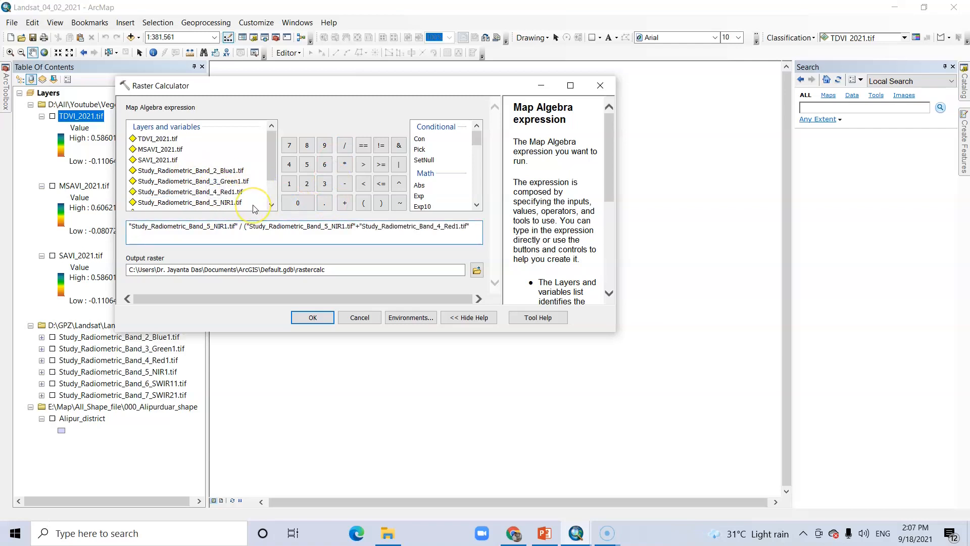
- Set the output raster to IPVI_2021.tif in D:\All\Youtube\Vegetation indices and run the calculation
{"action": "left_click", "coordinate": [476, 270]}
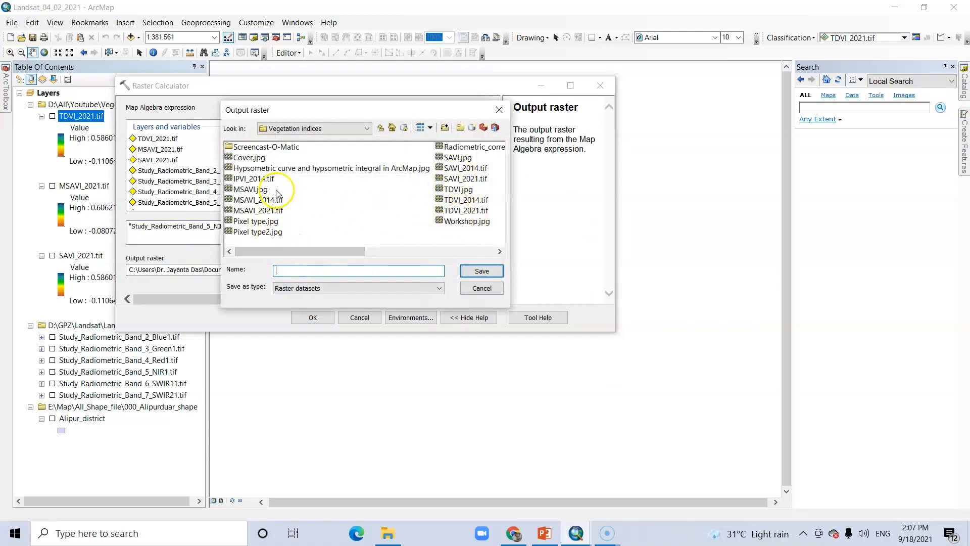
{"action": "left_click", "coordinate": [254, 179]}
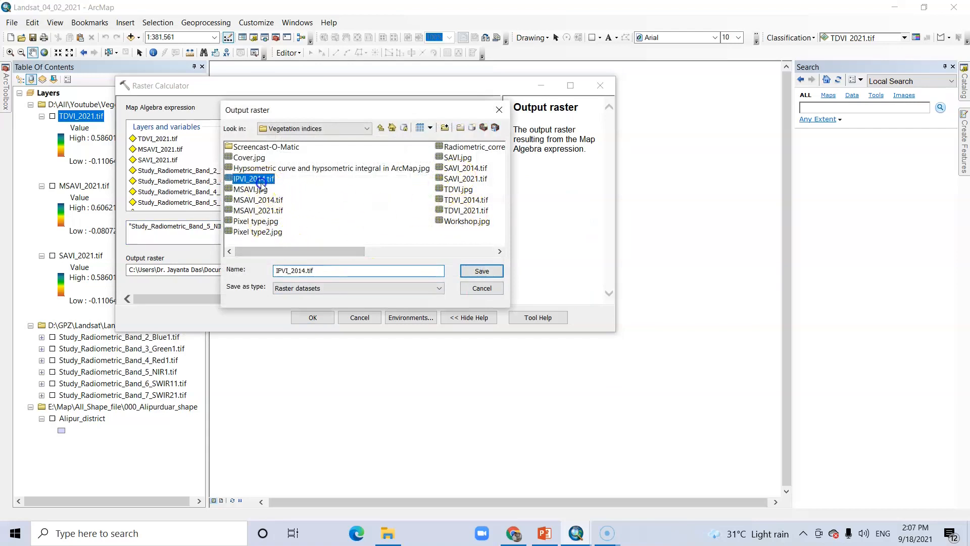
{"action": "left_click", "coordinate": [305, 271]}
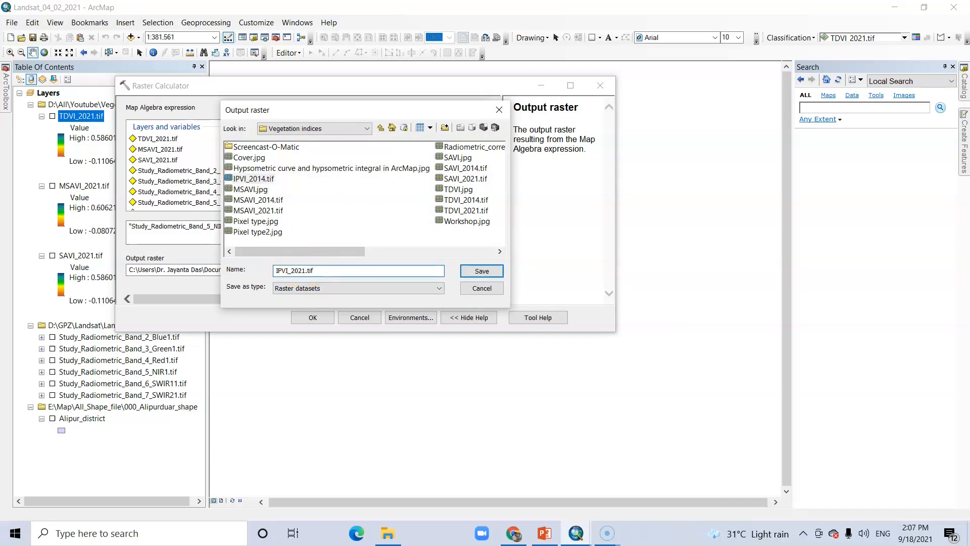
{"action": "left_click", "coordinate": [482, 272]}
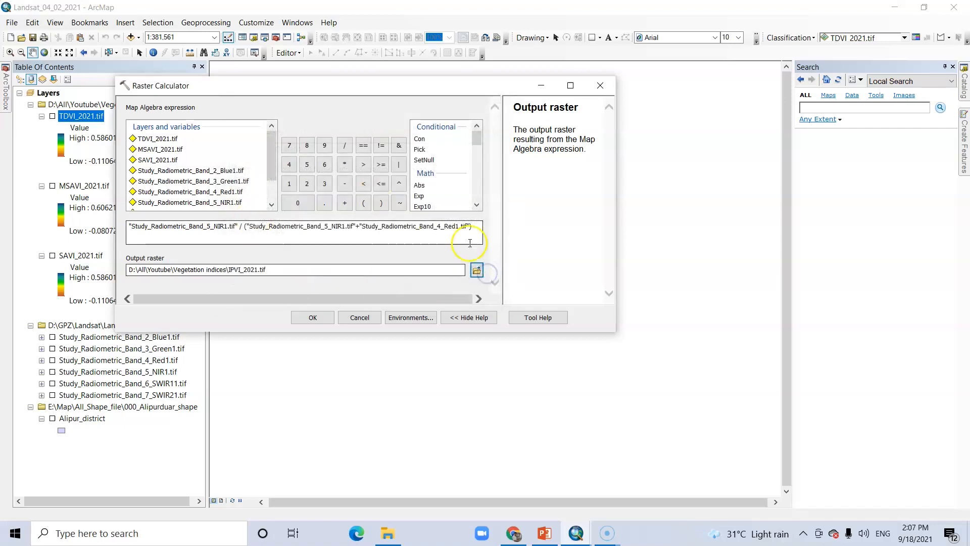
{"action": "left_click", "coordinate": [313, 319]}
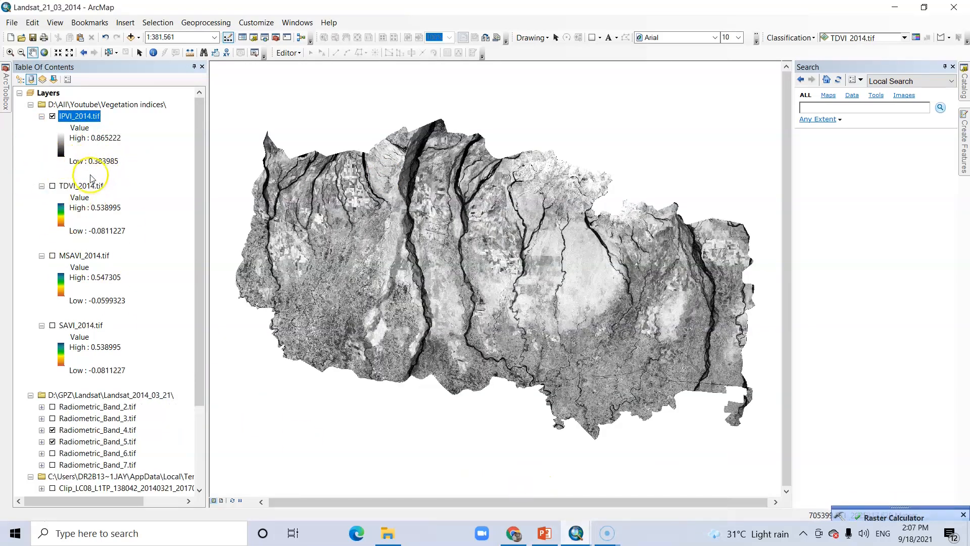
- In the Landsat_21_03_2014 project, give IPVI_2014.tif classified symbology with five classes and a first break value of 0.5
{"action": "double_click", "coordinate": [82, 117]}
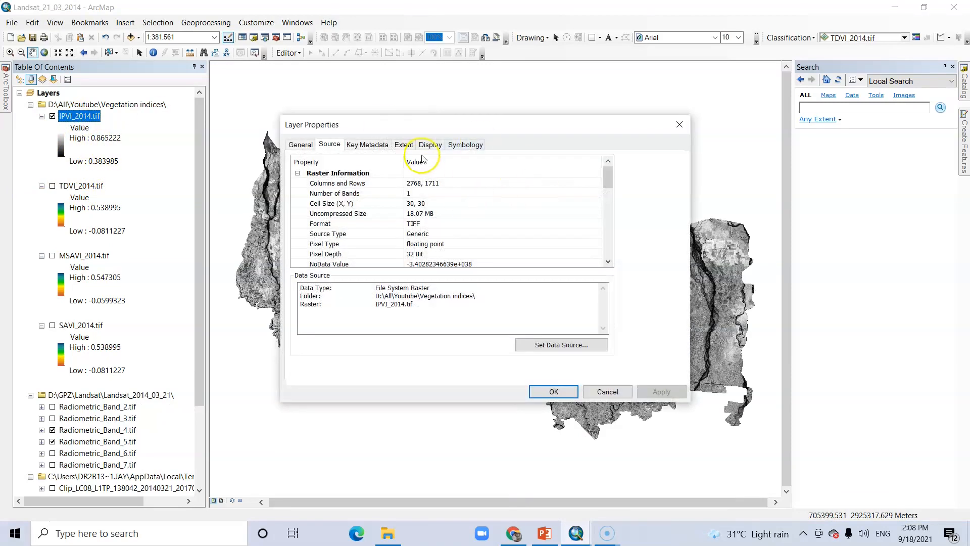
{"action": "left_click", "coordinate": [460, 147]}
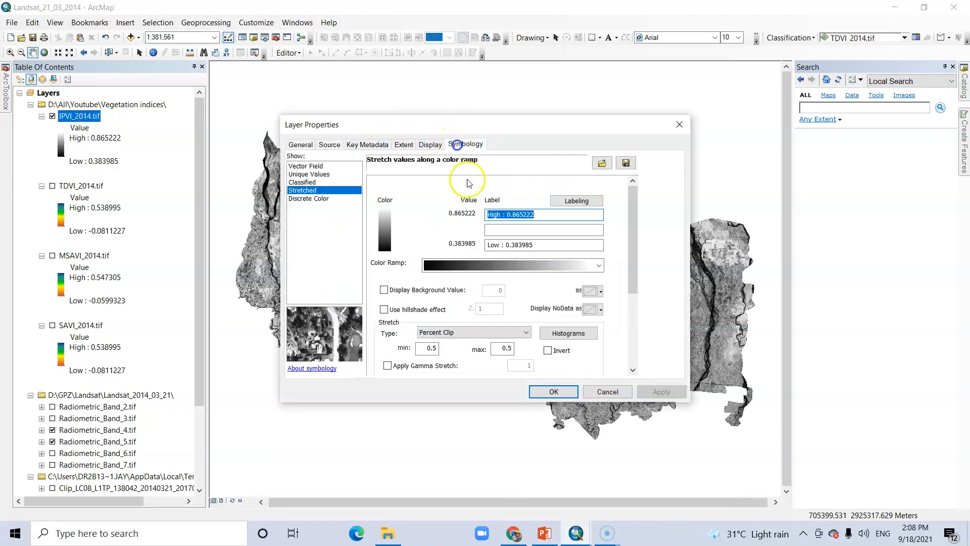
{"action": "left_click", "coordinate": [307, 183]}
{"action": "left_click", "coordinate": [607, 223]}
{"action": "left_click", "coordinate": [630, 245]}
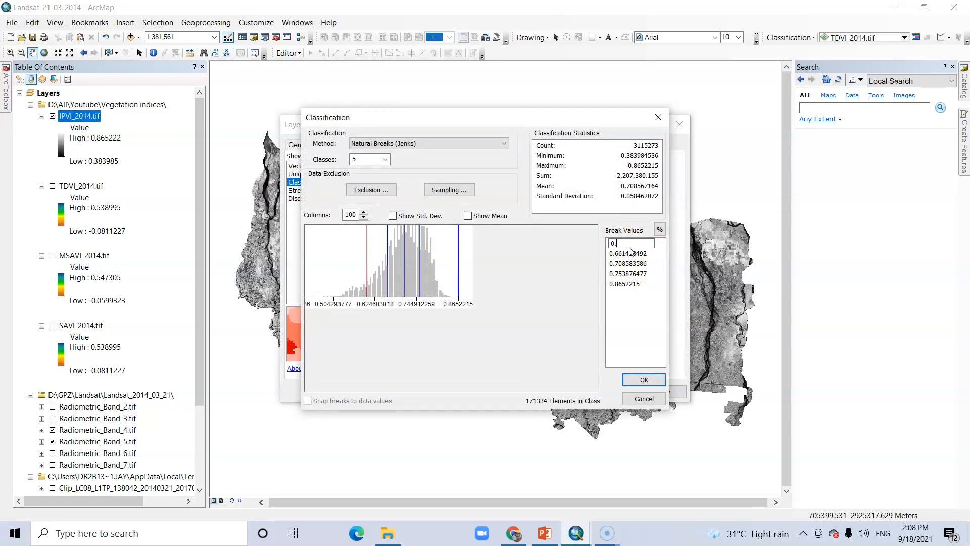
{"action": "type", "text": "0.5"}
{"action": "left_click", "coordinate": [651, 323]}
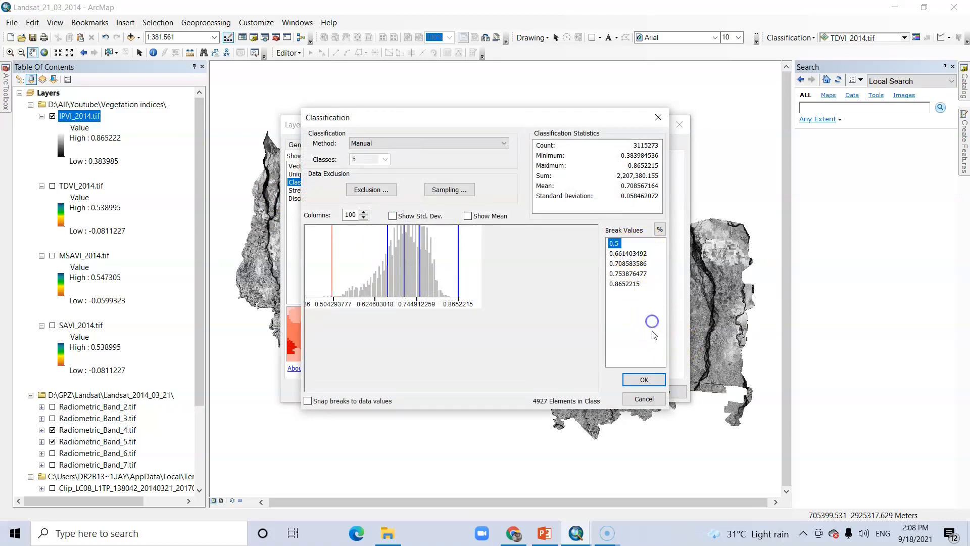
{"action": "left_click", "coordinate": [649, 380]}
{"action": "left_click", "coordinate": [657, 392]}
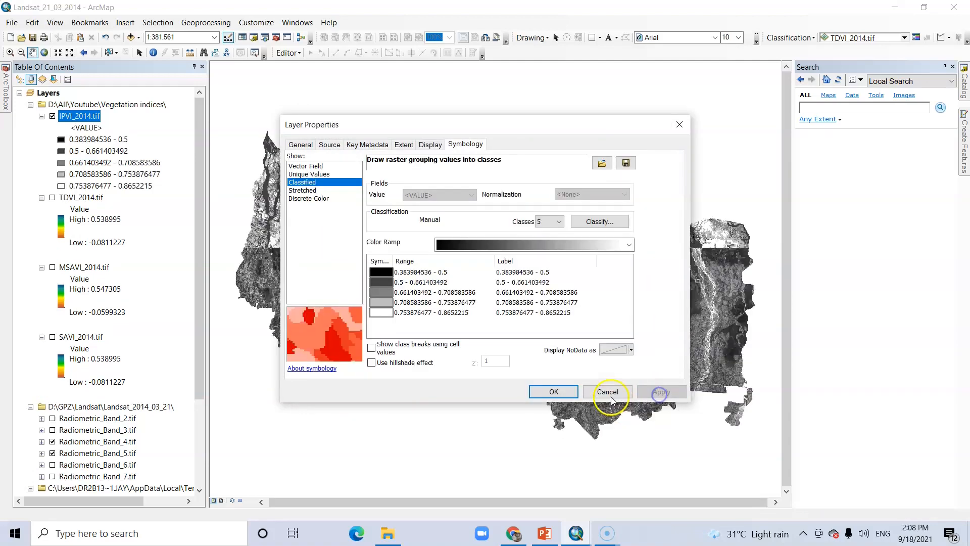
- Choose the green-yellow-red color ramp for the IPVI_2014.tif classes and flip its colors so the lowest class is red
{"action": "left_click", "coordinate": [597, 245]}
{"action": "left_click", "coordinate": [539, 109]}
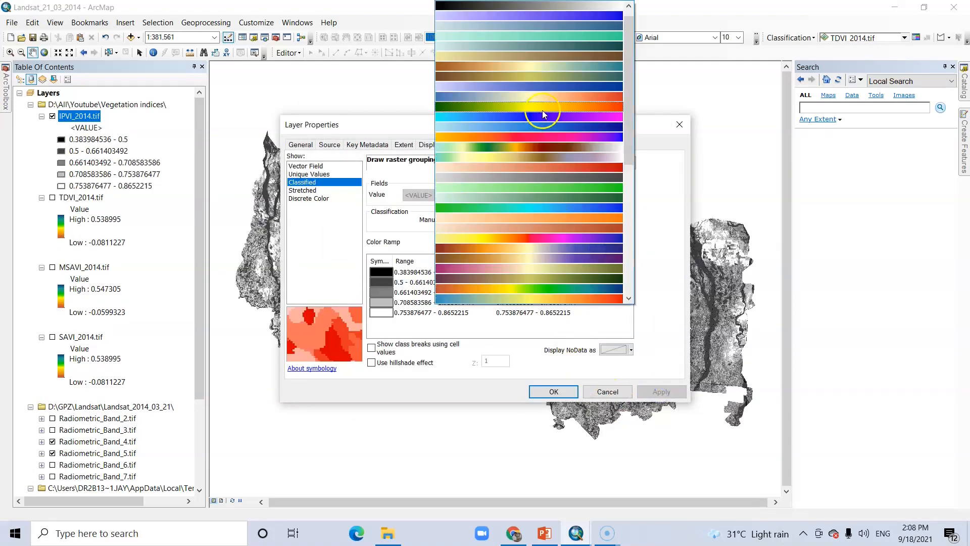
{"action": "left_click", "coordinate": [387, 261]}
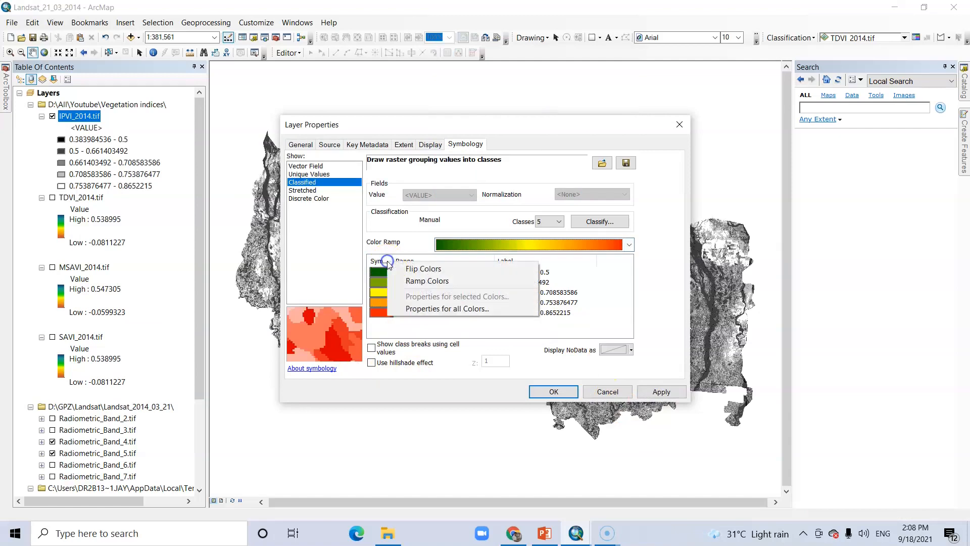
{"action": "left_click", "coordinate": [423, 269]}
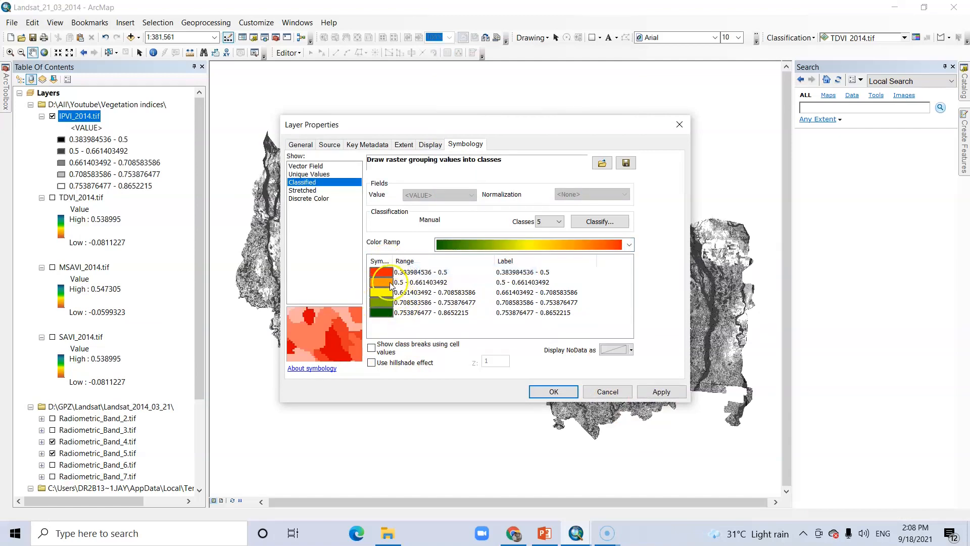
- Recolor the 0.5 - 0.661403492 class light green and the 0.661403492 - 0.708583586 class bright green, and apply the symbology
{"action": "left_click", "coordinate": [390, 283]}
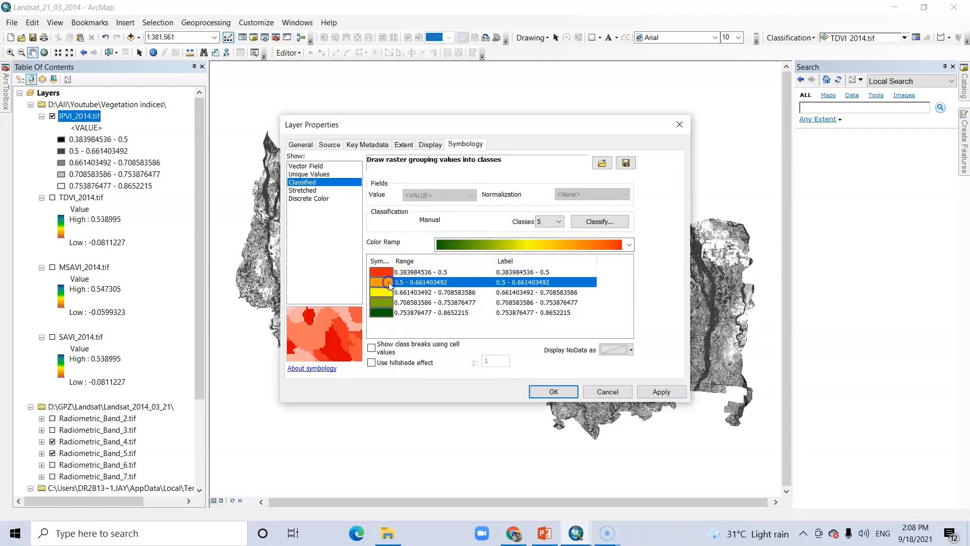
{"action": "left_click", "coordinate": [389, 283]}
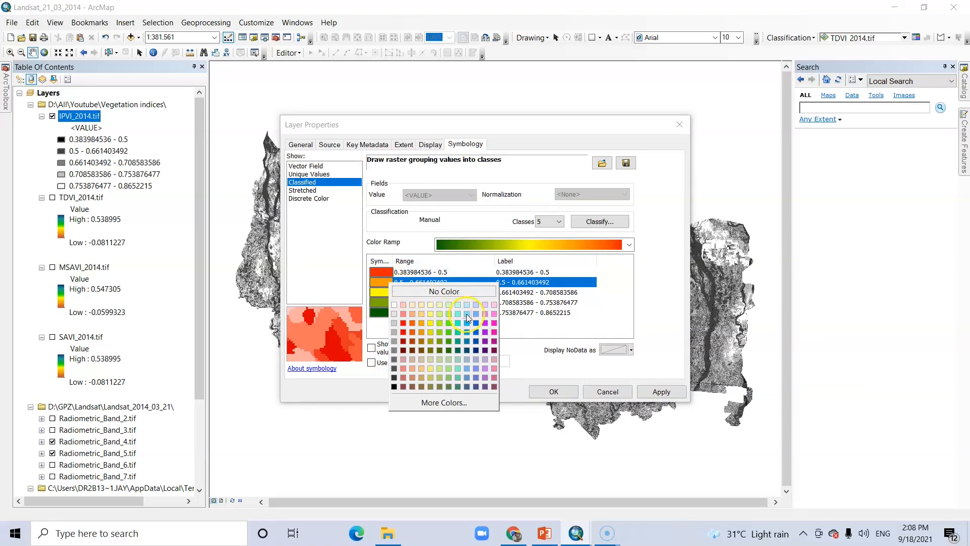
{"action": "left_click", "coordinate": [440, 314]}
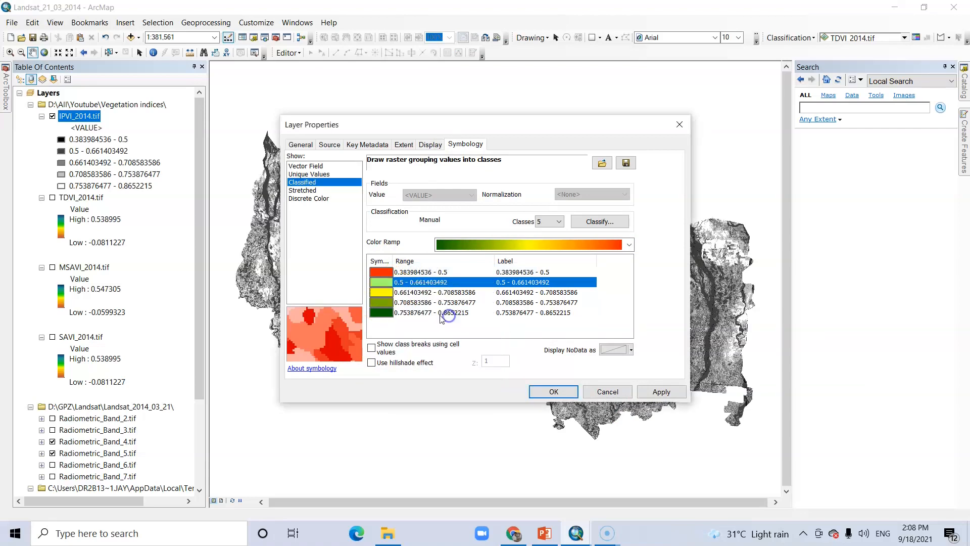
{"action": "left_click", "coordinate": [383, 293]}
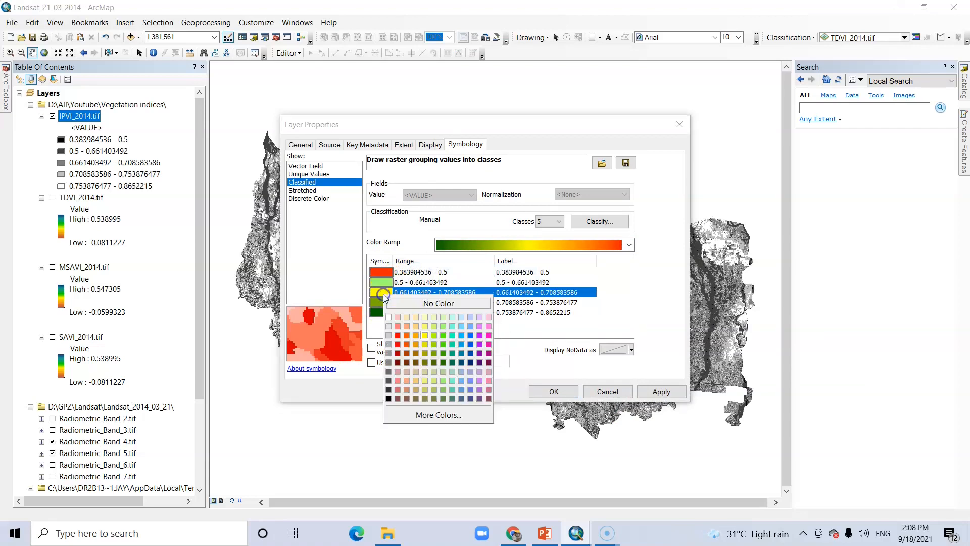
{"action": "left_click", "coordinate": [443, 337]}
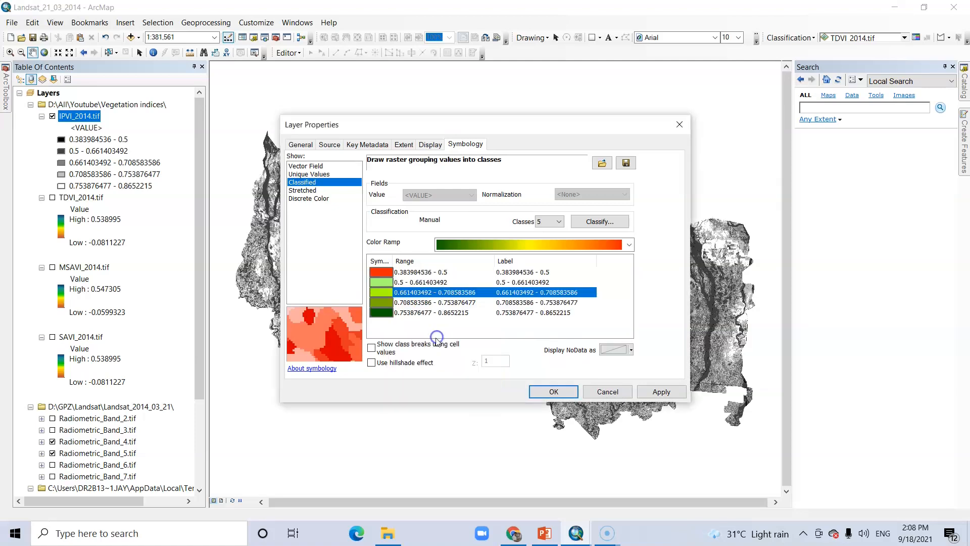
{"action": "left_click", "coordinate": [383, 293]}
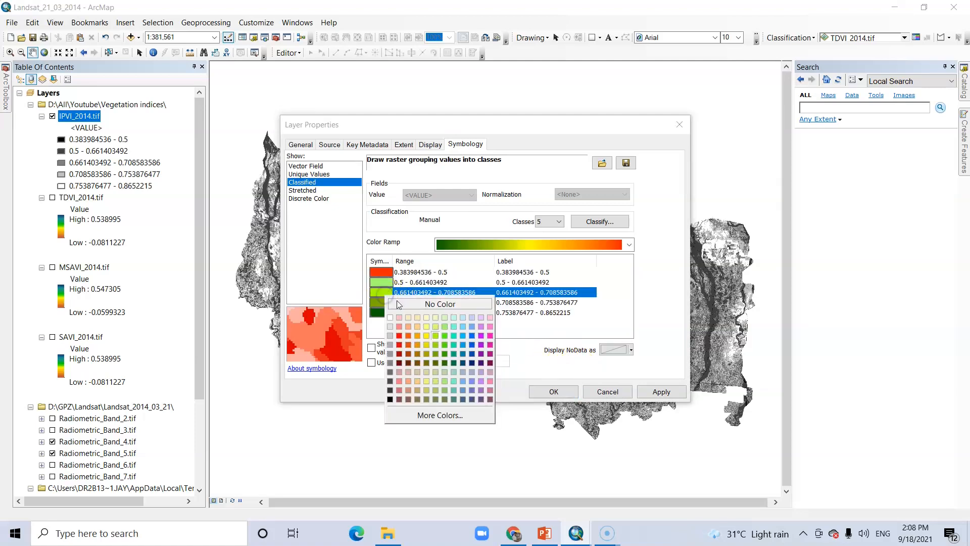
{"action": "left_click", "coordinate": [444, 336]}
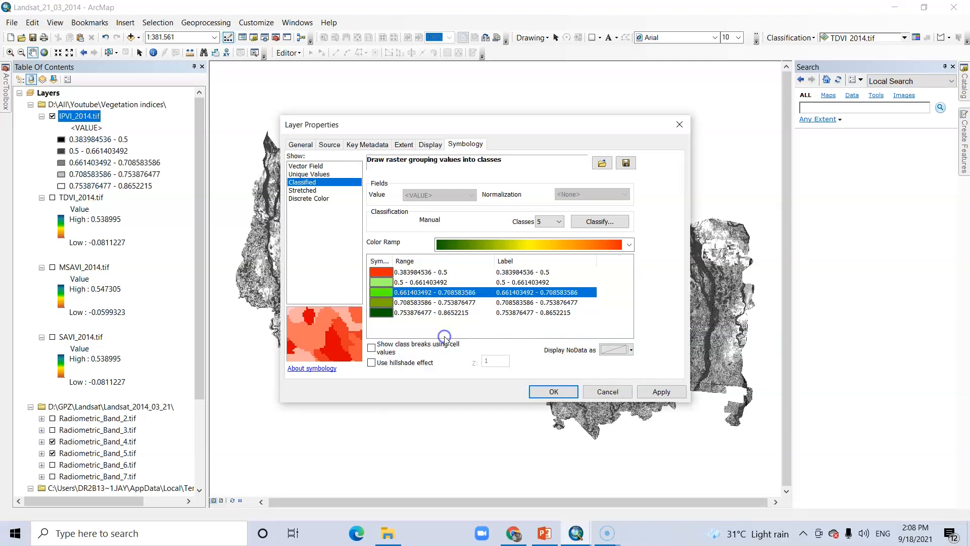
{"action": "left_click", "coordinate": [657, 393]}
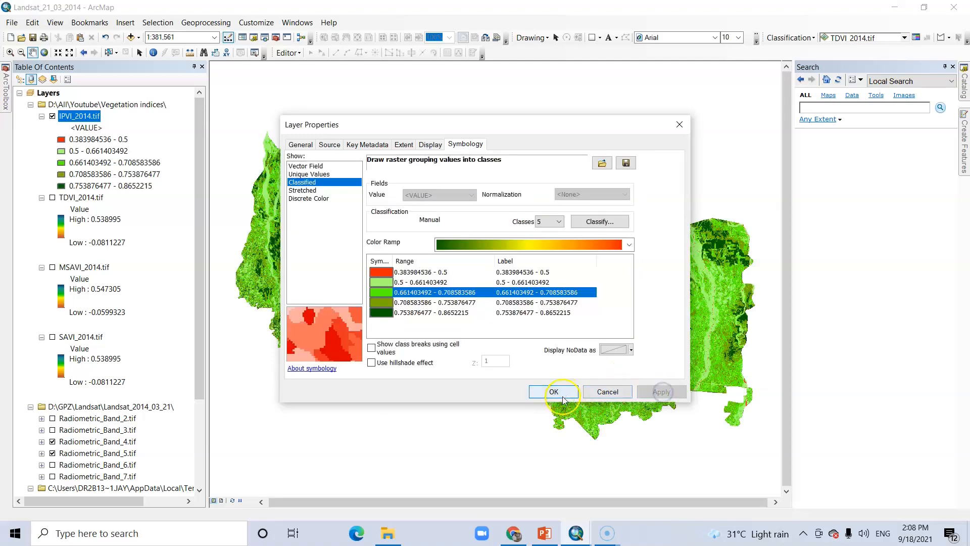
{"action": "left_click", "coordinate": [561, 394]}
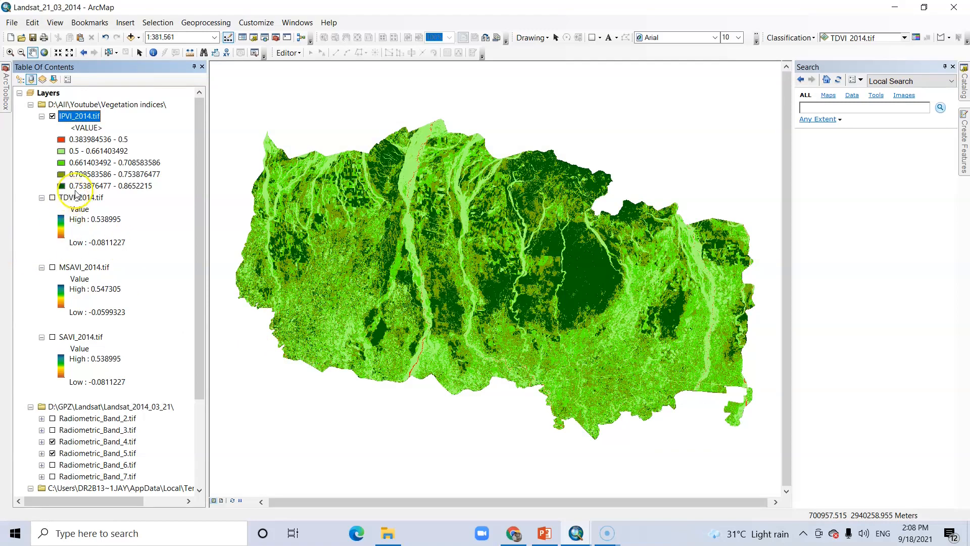
- Show TDVI_2014.tif and toggle IPVI_2014.tif off and on to compare the two vegetation indices
{"action": "left_click", "coordinate": [51, 199]}
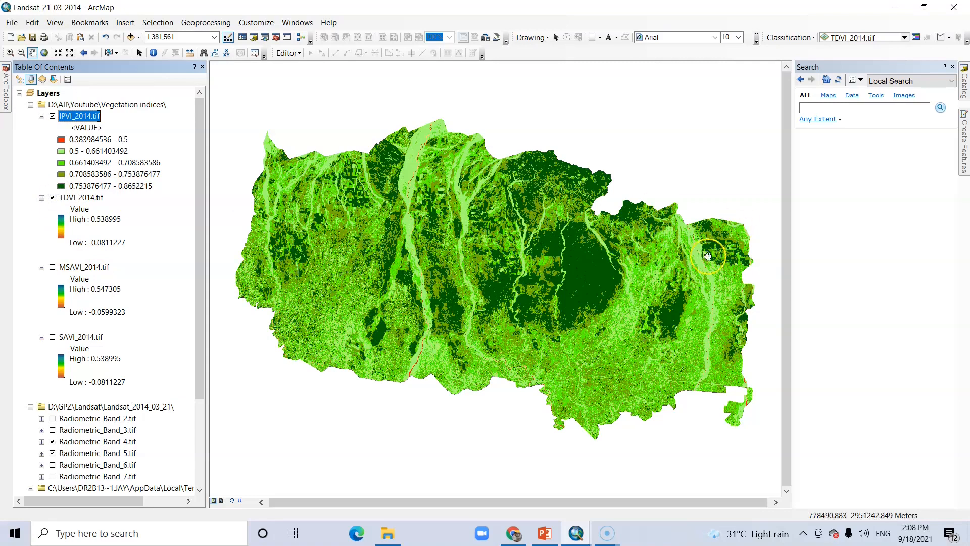
{"action": "left_click", "coordinate": [52, 116]}
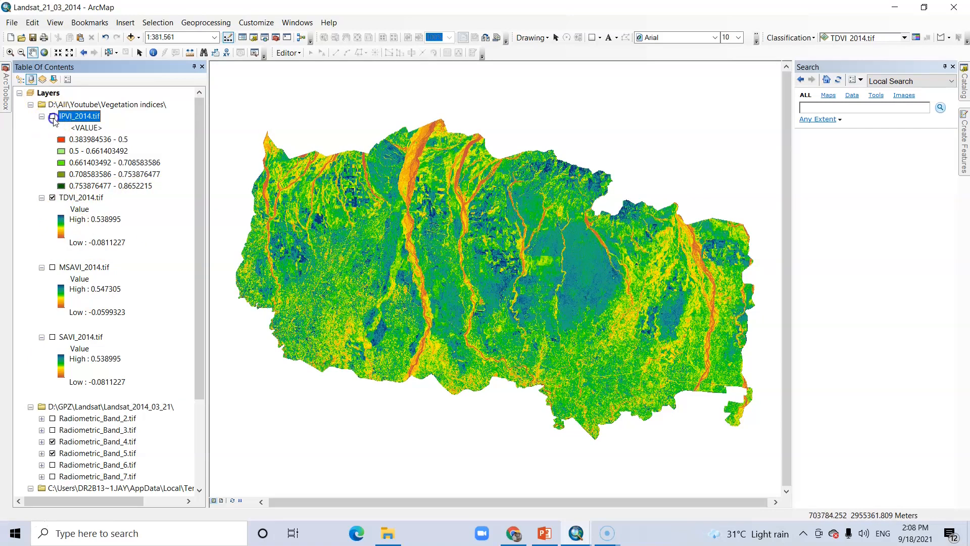
{"action": "left_click", "coordinate": [53, 116]}
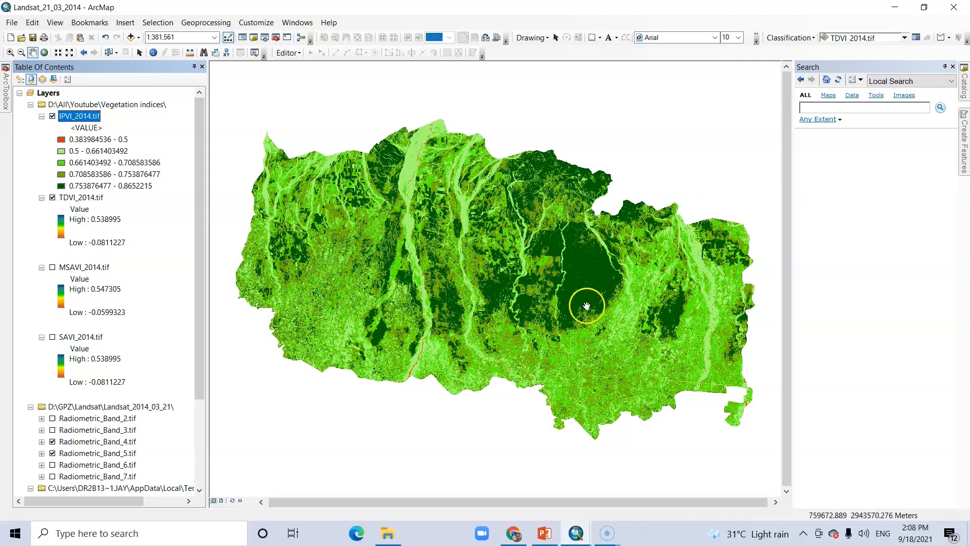